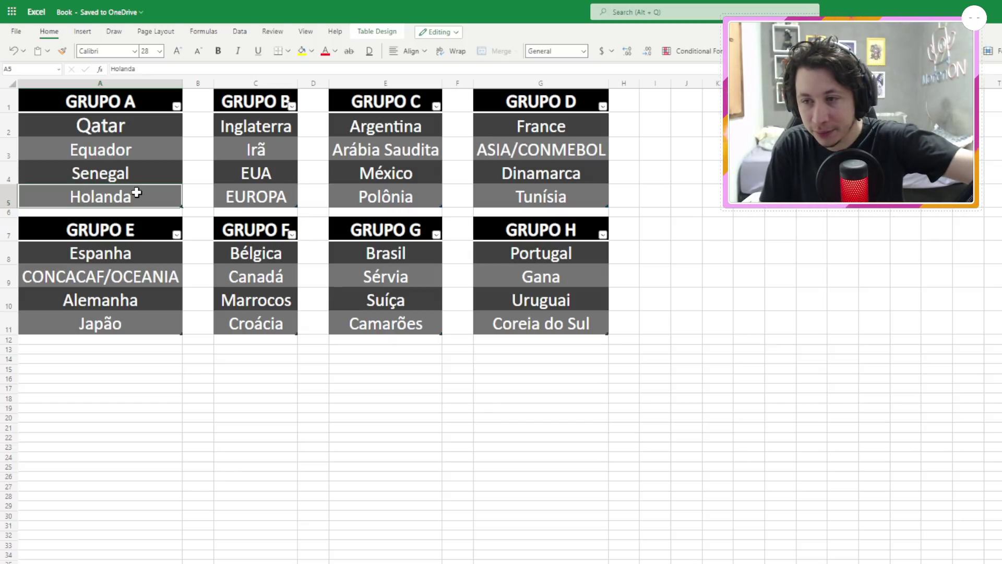
Step: Enter Holanda in A15 and Senegal in C15 below the group tables
{"action": "left_click", "coordinate": [116, 370]}
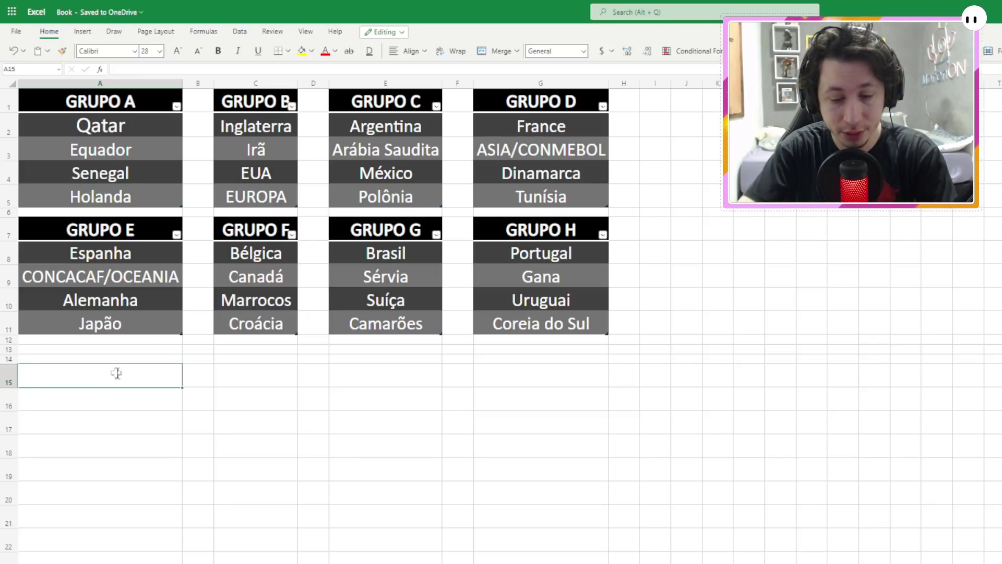
{"action": "type", "text": "Holanda"}
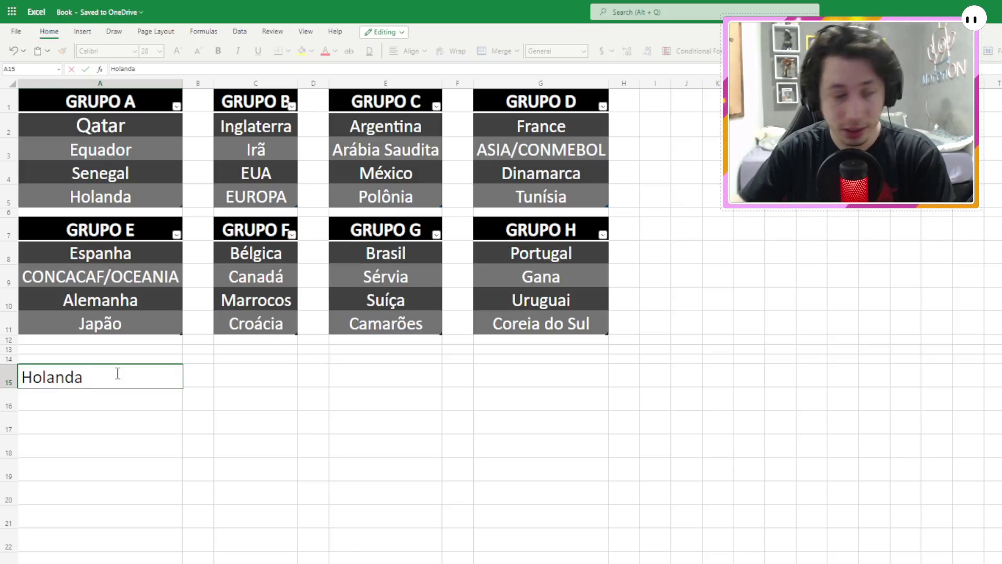
{"action": "key", "text": "Tab"}
{"action": "type", "text": "Senegal"}
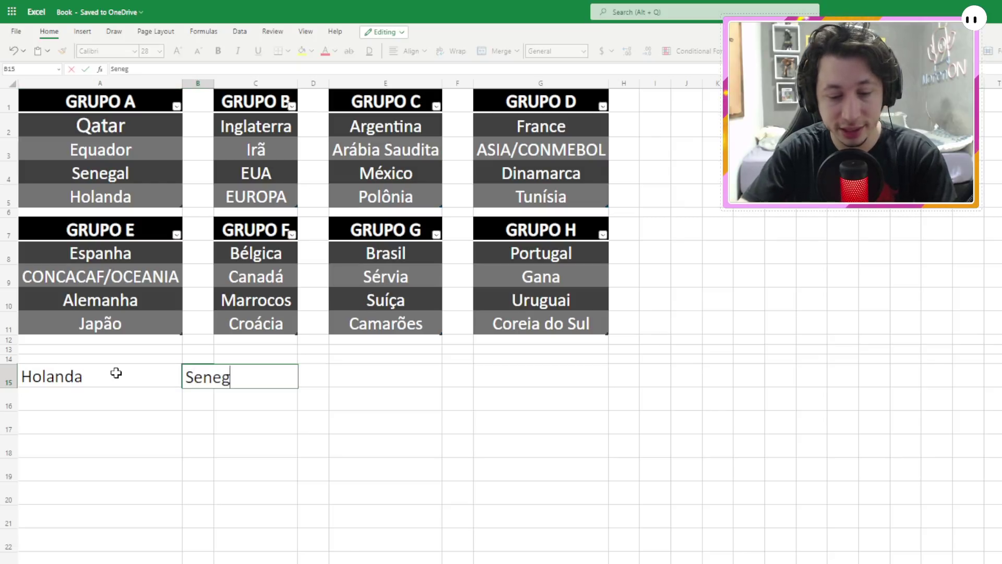
{"action": "key", "text": "Return"}
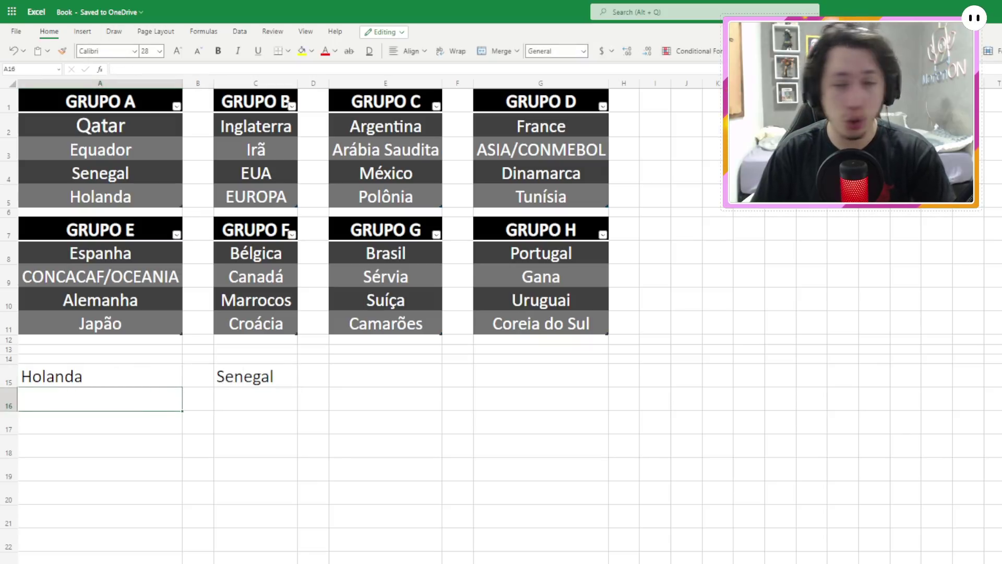
Step: Enter Inglaterra in A16 and EUROPA in C16 as the Grupo B pair
{"action": "double_click", "coordinate": [75, 395]}
{"action": "type", "text": "Inglaterra"}
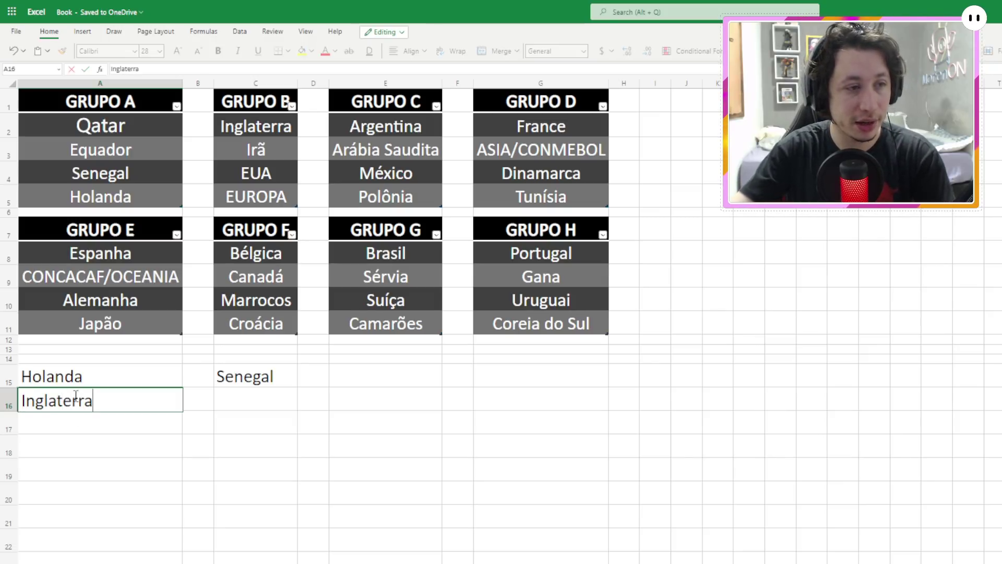
{"action": "left_click", "coordinate": [244, 400]}
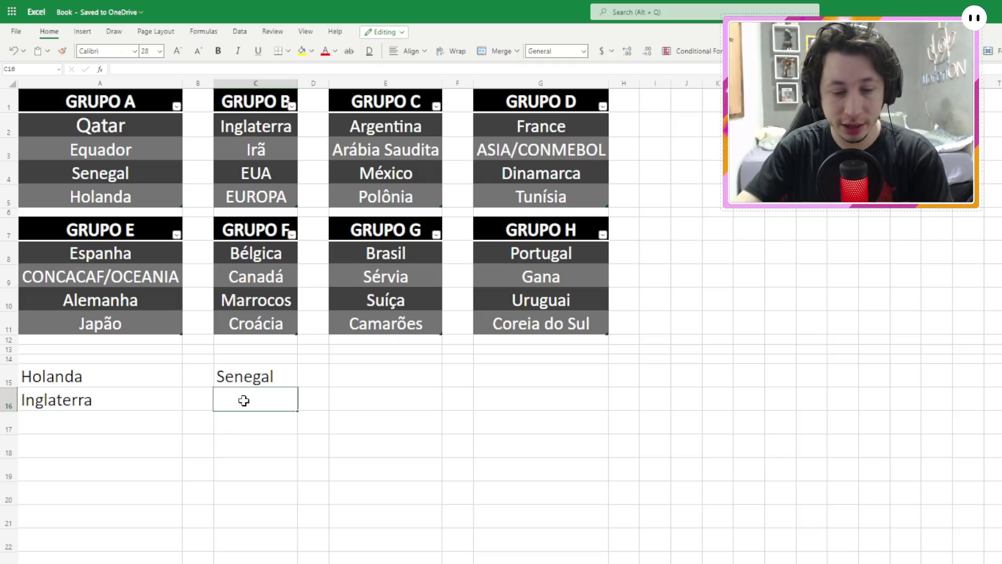
{"action": "type", "text": "EUP"}
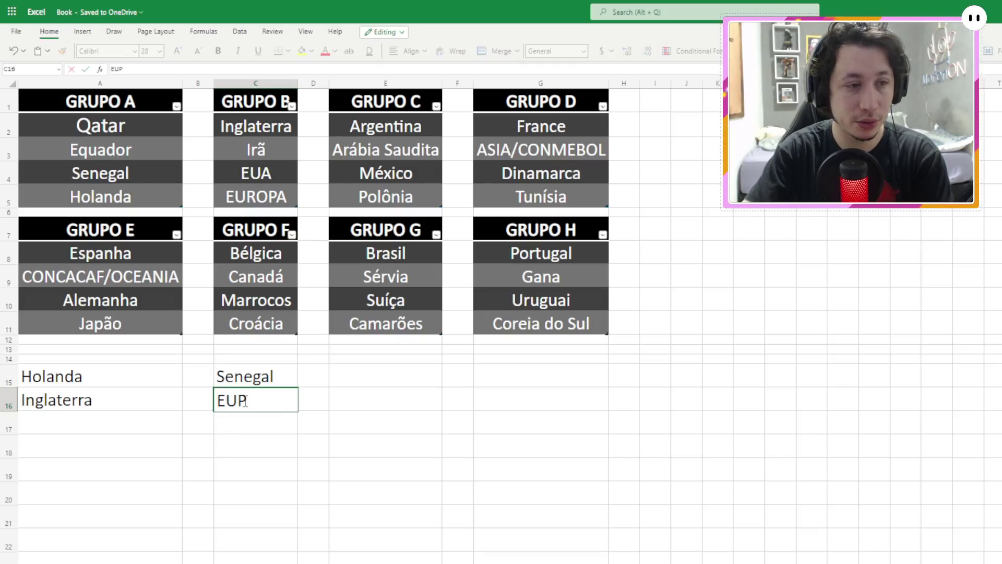
{"action": "key", "text": "BackSpace"}
{"action": "type", "text": "ROPA"}
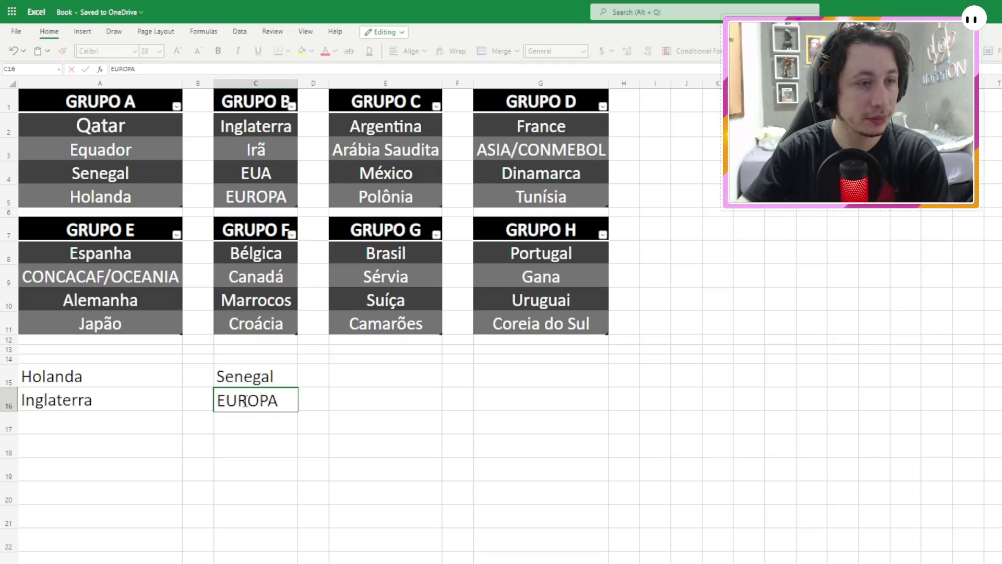
Step: Enter Polônia in A17 and Argentina in C17 as the Grupo C pair
{"action": "left_click", "coordinate": [74, 422]}
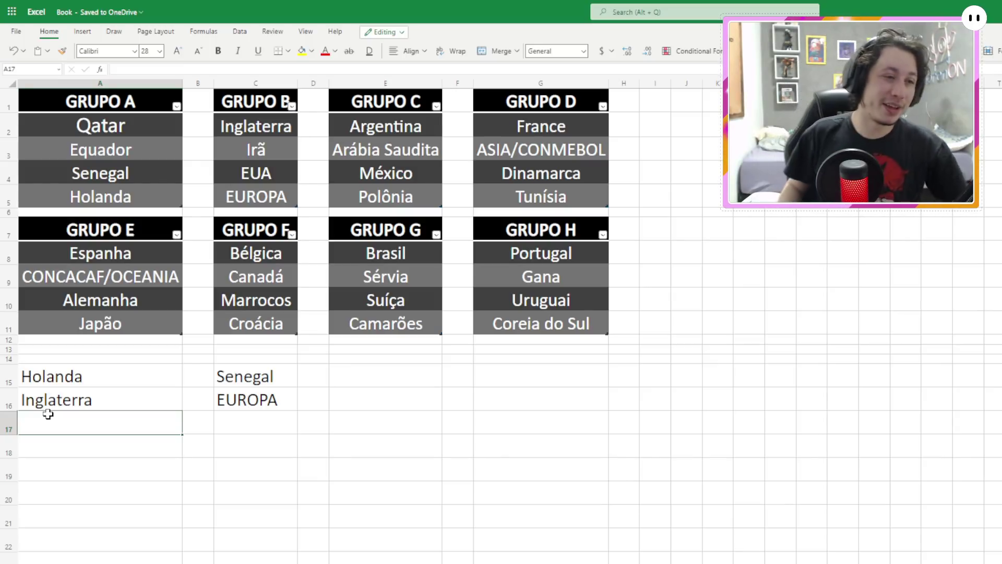
{"action": "type", "text": "Polô"}
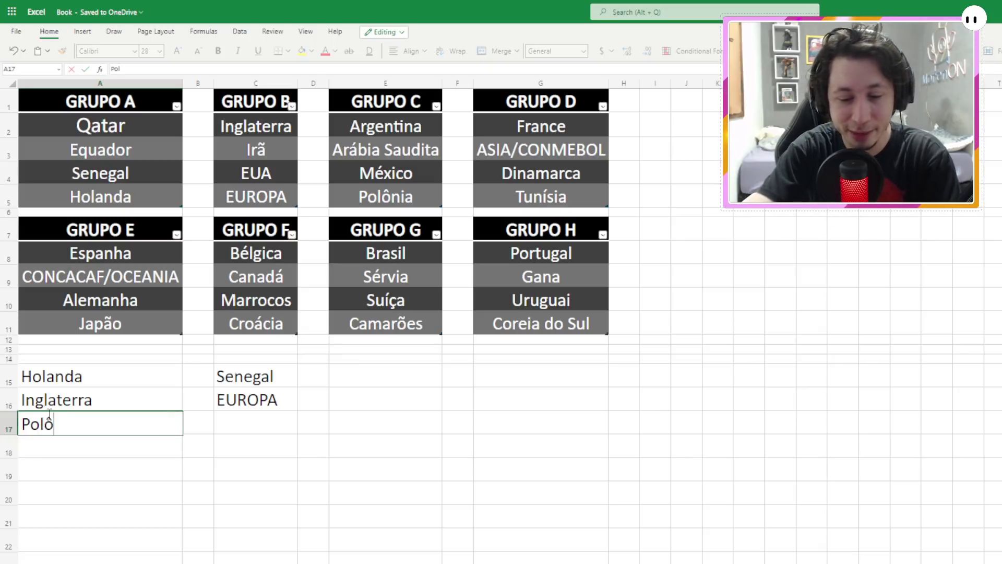
{"action": "type", "text": "nia"}
{"action": "left_click", "coordinate": [235, 427]}
{"action": "type", "text": "Argentina"}
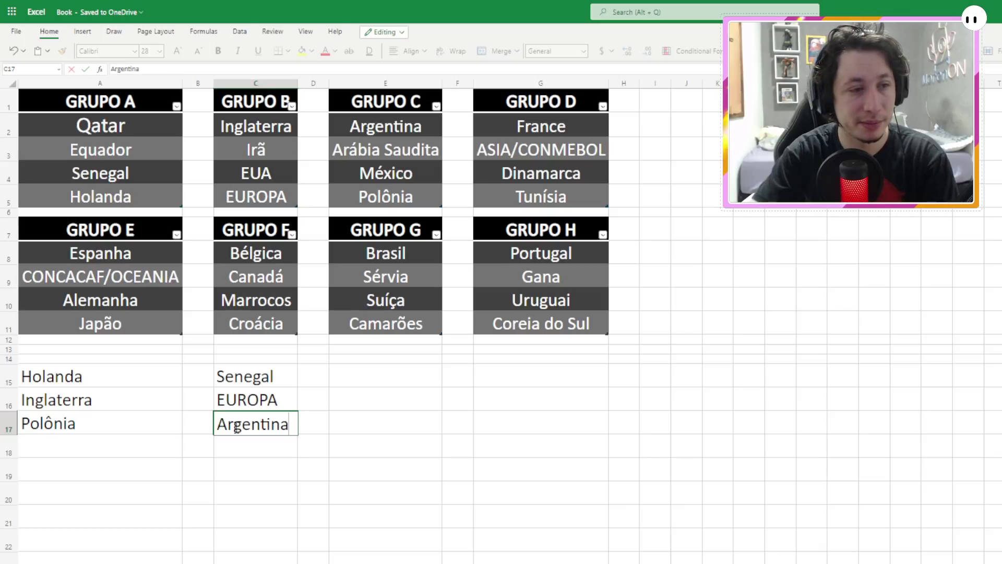
Step: Enter França in A18 and Dinamarca in C18 as the Grupo D pair
{"action": "left_click", "coordinate": [146, 439]}
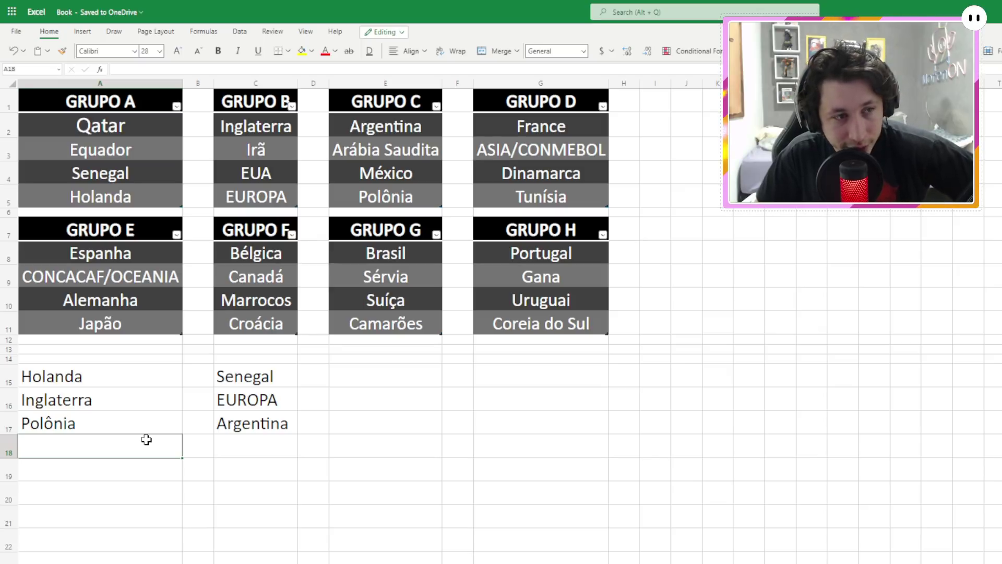
{"action": "type", "text": "Fra"}
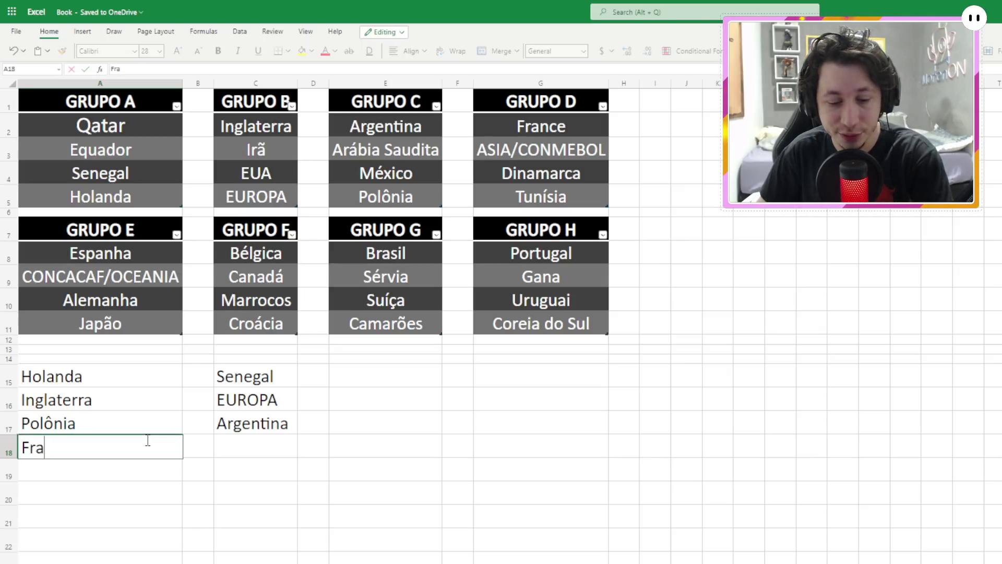
{"action": "type", "text": "nça"}
{"action": "key", "text": "Tab"}
{"action": "key", "text": "Tab"}
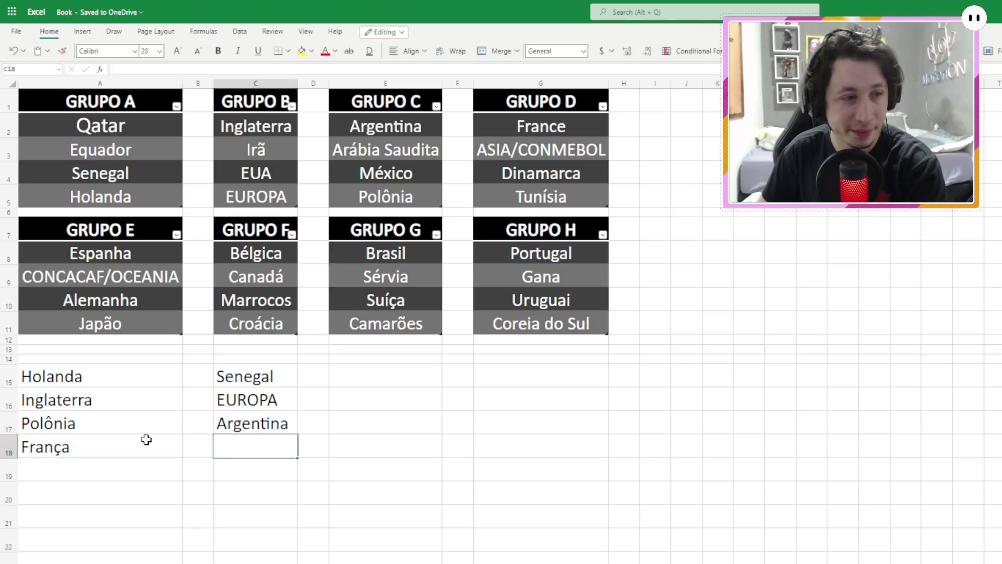
{"action": "type", "text": "S"}
{"action": "key", "text": "BackSpace"}
{"action": "key", "text": "BackSpace"}
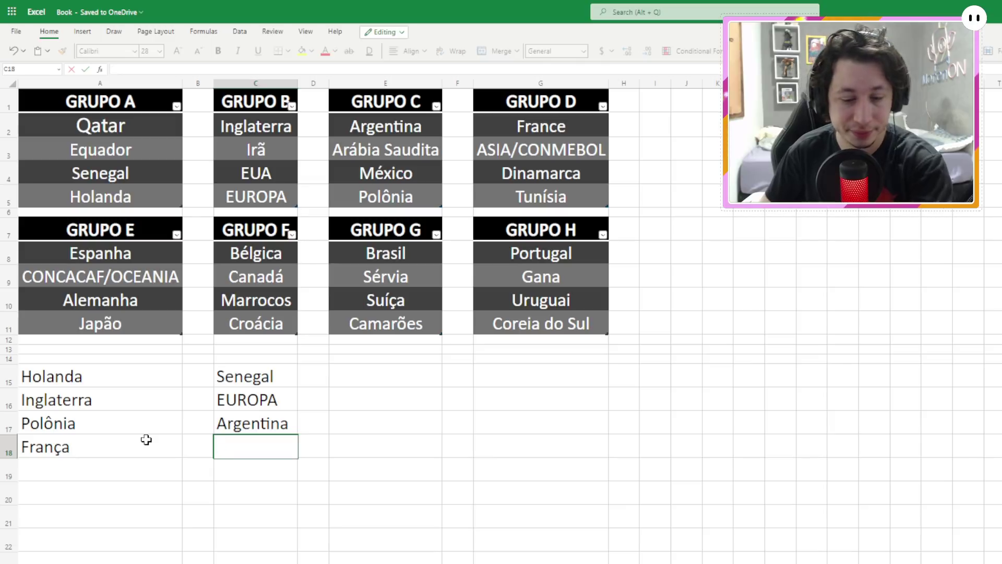
{"action": "type", "text": "D"}
{"action": "key", "text": "BackSpace"}
{"action": "type", "text": "Dinamarca"}
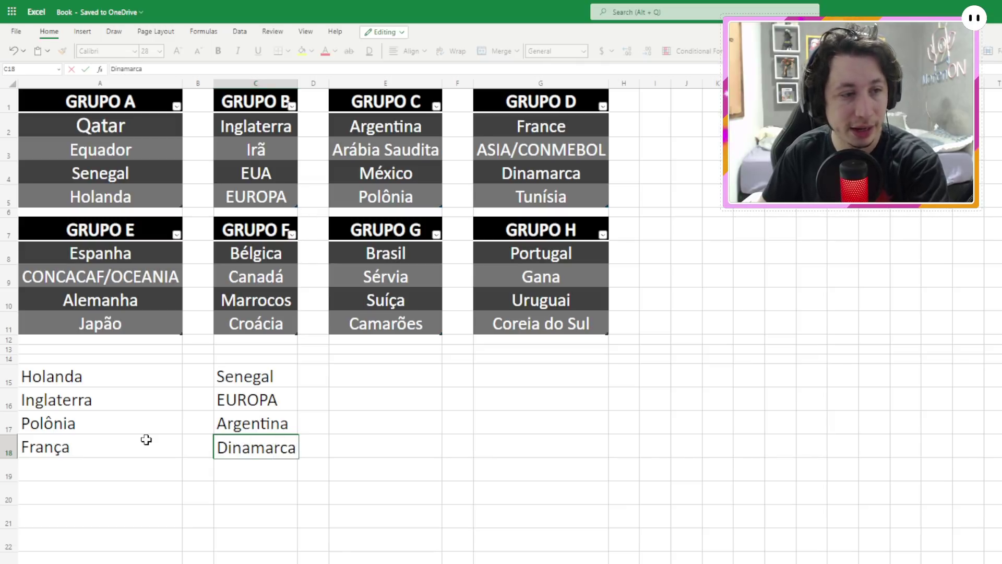
{"action": "key", "text": "Return"}
Step: Enter Espanha in A19 and Alemanha in C19 as the Grupo E pair
{"action": "key", "text": "Left"}
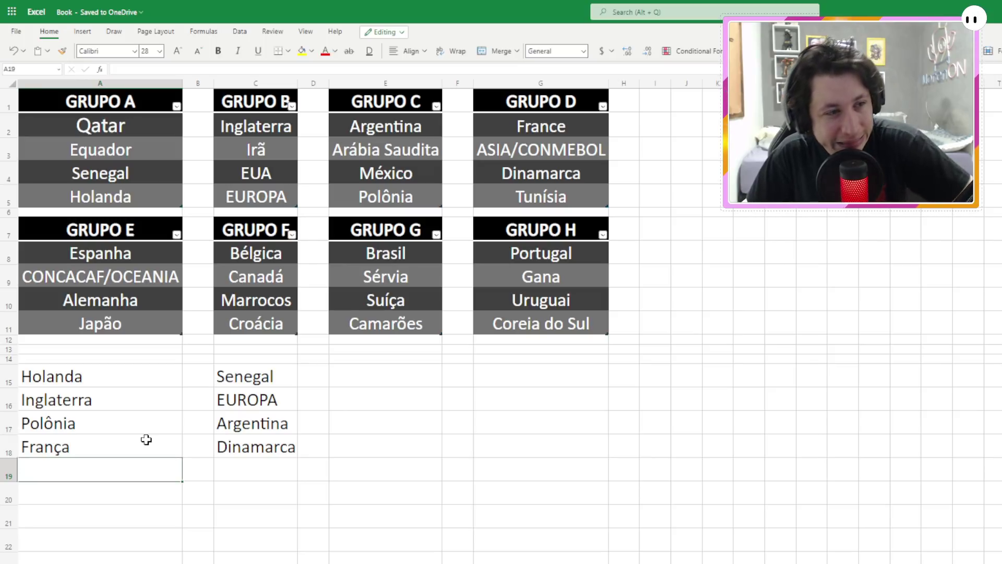
{"action": "type", "text": "Es"}
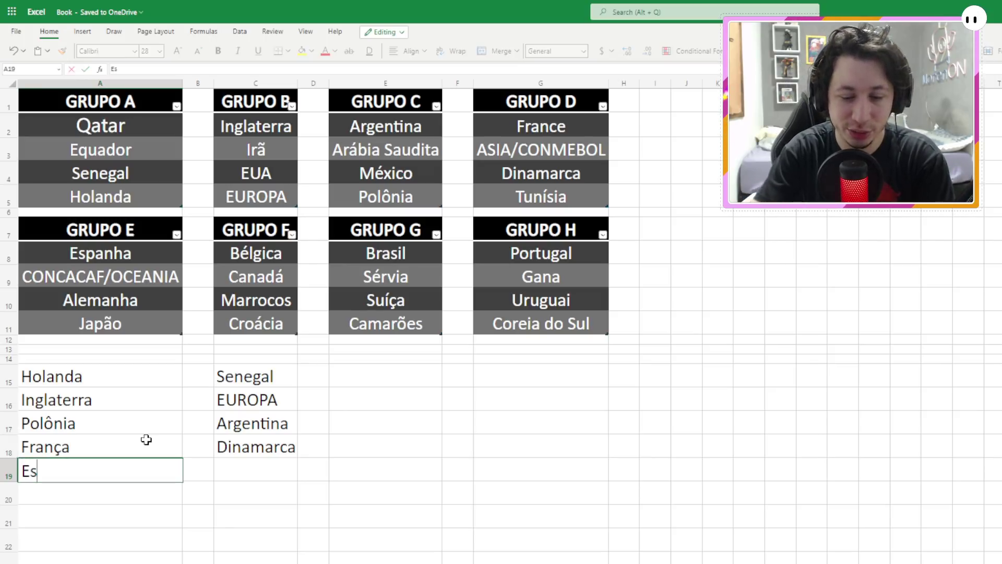
{"action": "type", "text": "panha"}
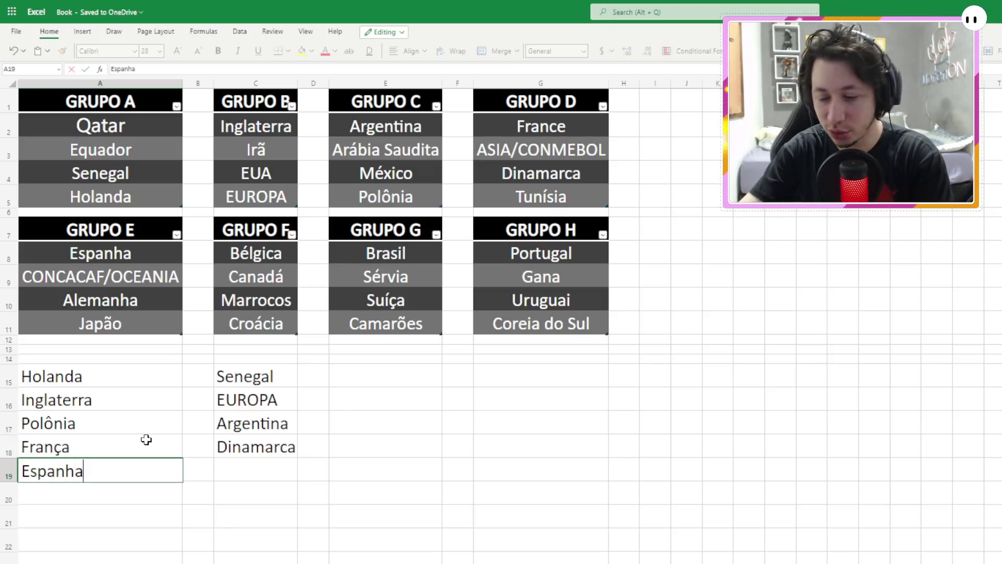
{"action": "key", "text": "Right"}
{"action": "key", "text": "Right"}
{"action": "type", "text": "Alemanha"}
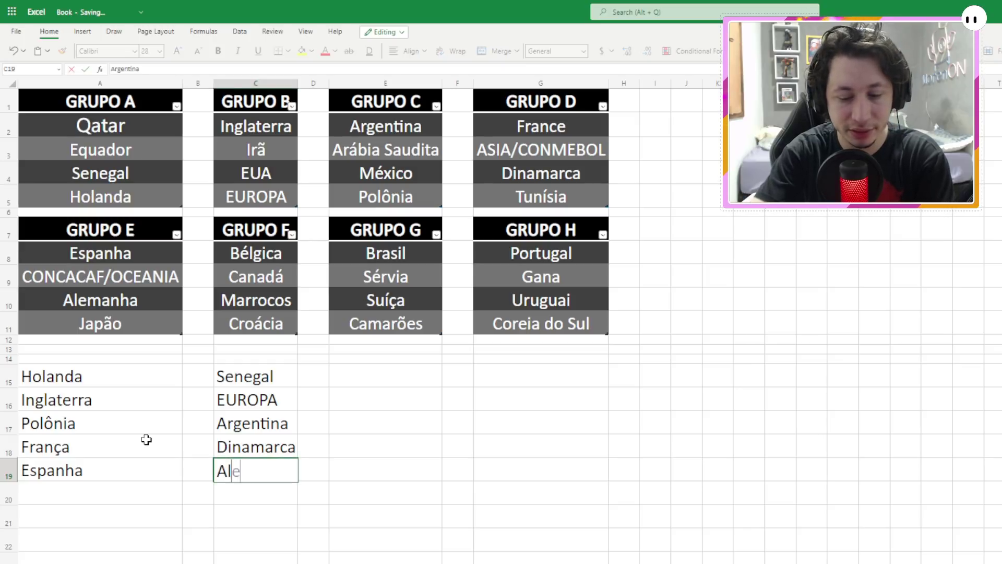
{"action": "left_click", "coordinate": [109, 489]}
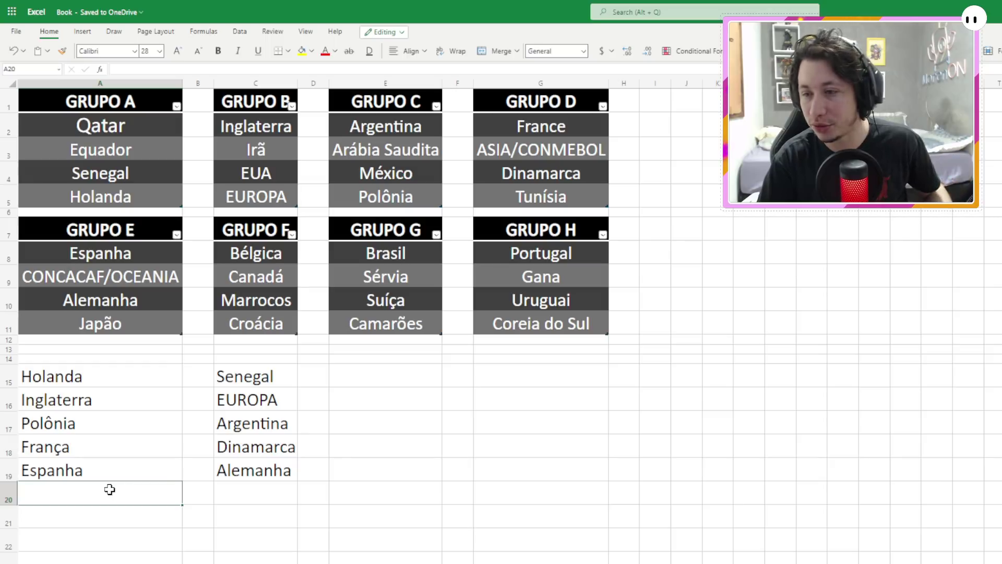
{"action": "left_click", "coordinate": [236, 201]}
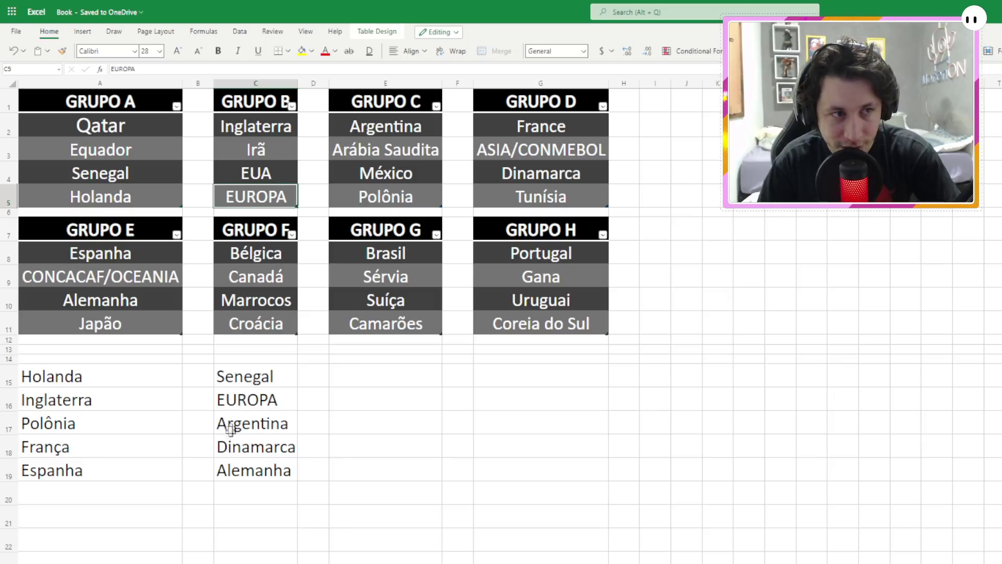
{"action": "double_click", "coordinate": [136, 488]}
{"action": "left_click", "coordinate": [142, 469]}
Step: Enter Bélgica in A20 and Croácia in C20 as the Grupo F pair
{"action": "left_click", "coordinate": [116, 490]}
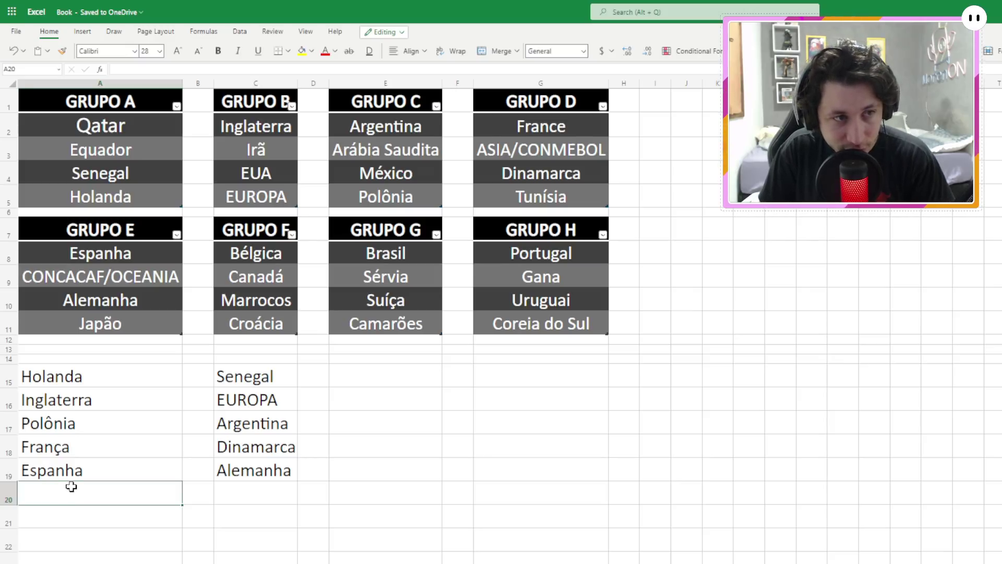
{"action": "type", "text": "Bé"}
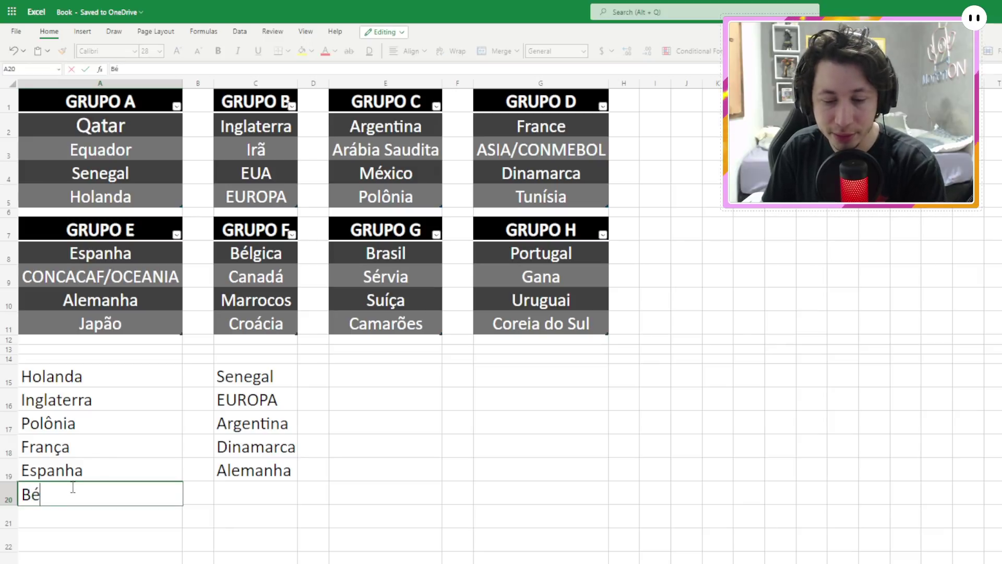
{"action": "type", "text": "lgica"}
{"action": "key", "text": "Tab"}
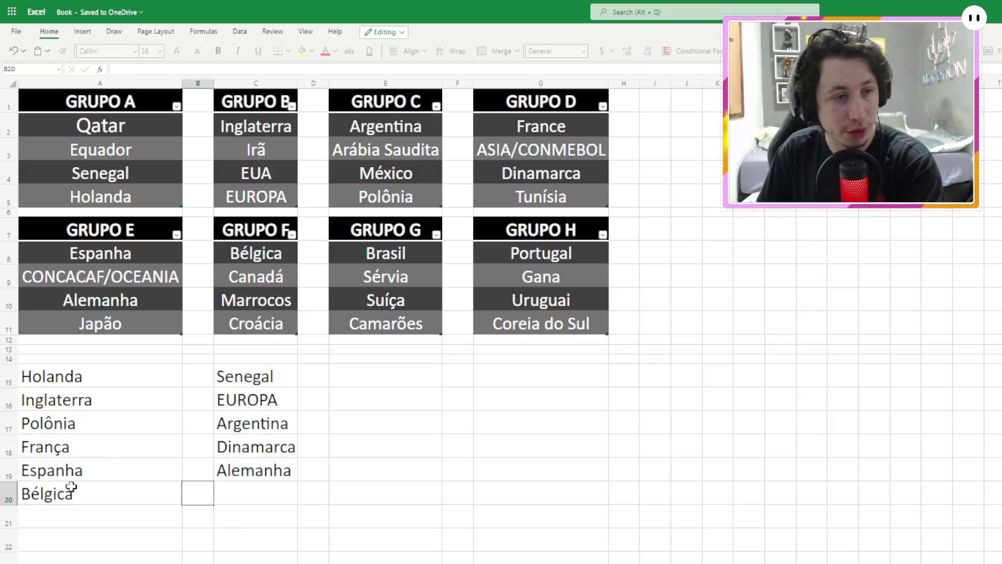
{"action": "key", "text": "Tab"}
{"action": "type", "text": "Cro"}
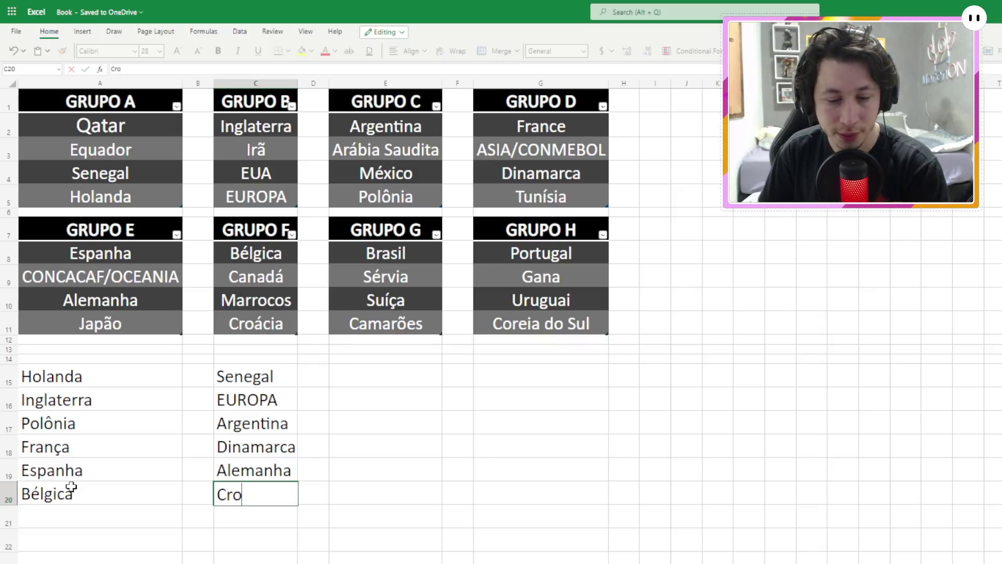
{"action": "type", "text": "ácia"}
{"action": "key", "text": "Return"}
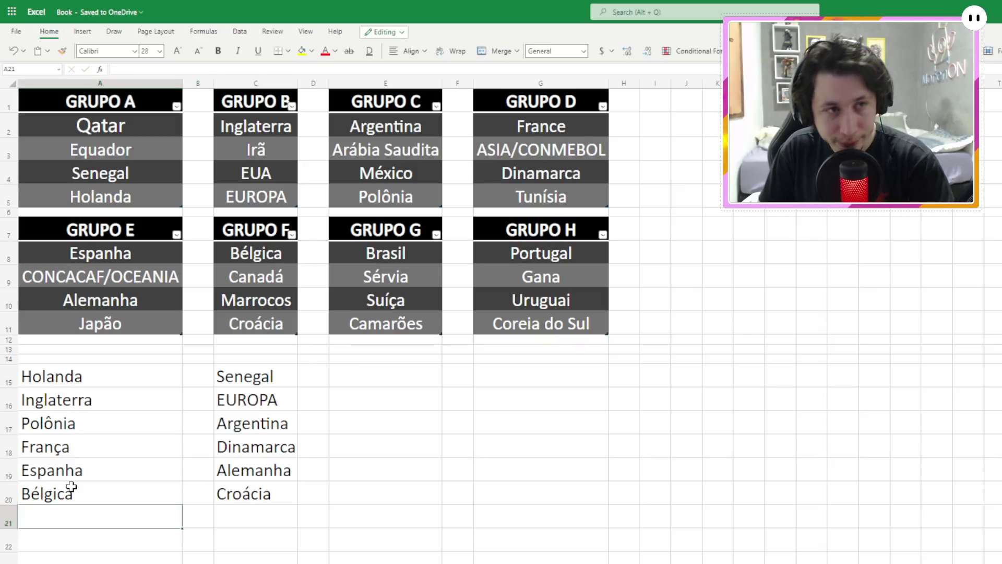
Step: Enter Brasil in A21 and Sérvia in C21 as the Grupo G pair
{"action": "type", "text": "Brasil"}
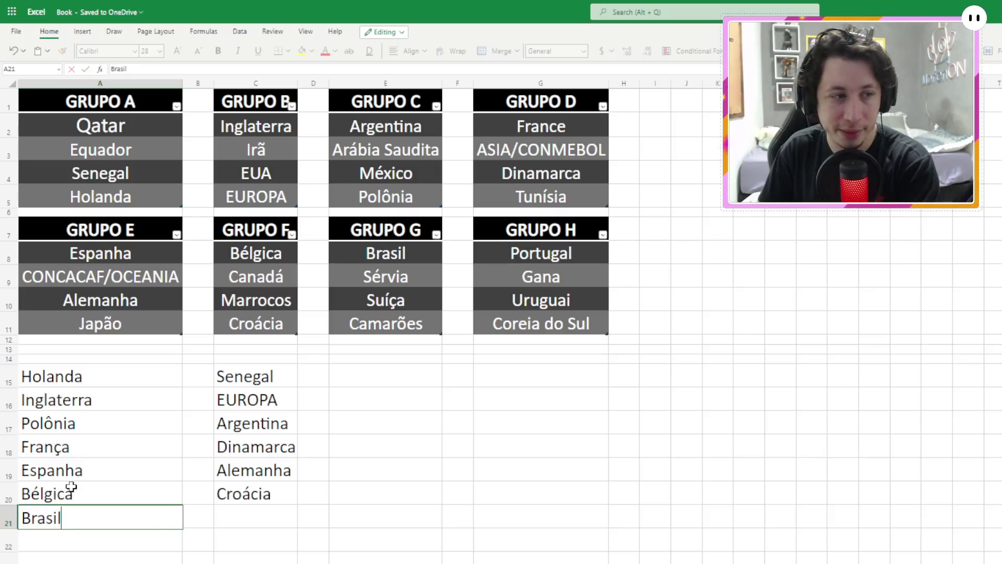
{"action": "key", "text": "Tab"}
{"action": "key", "text": "Tab"}
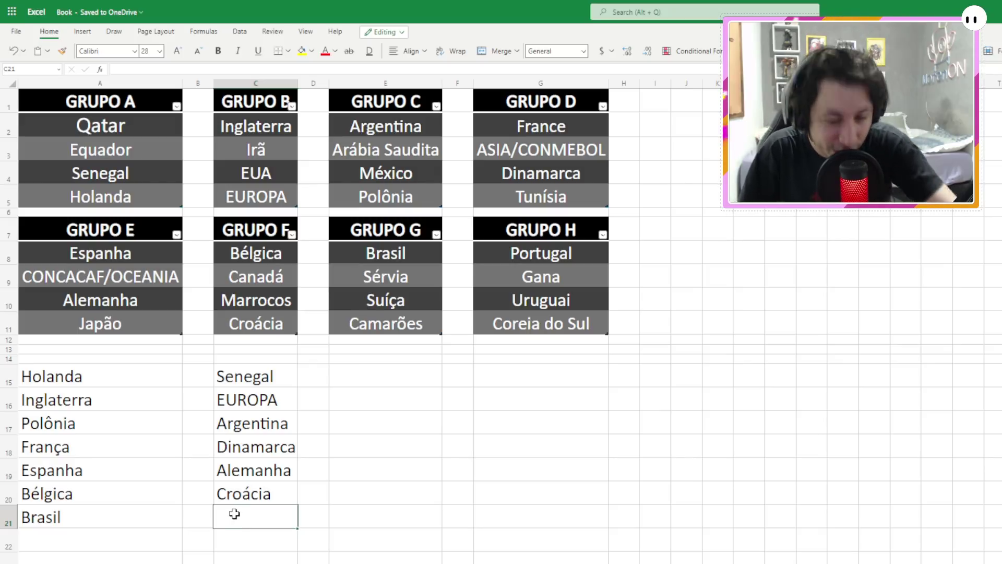
{"action": "type", "text": "Sérvia"}
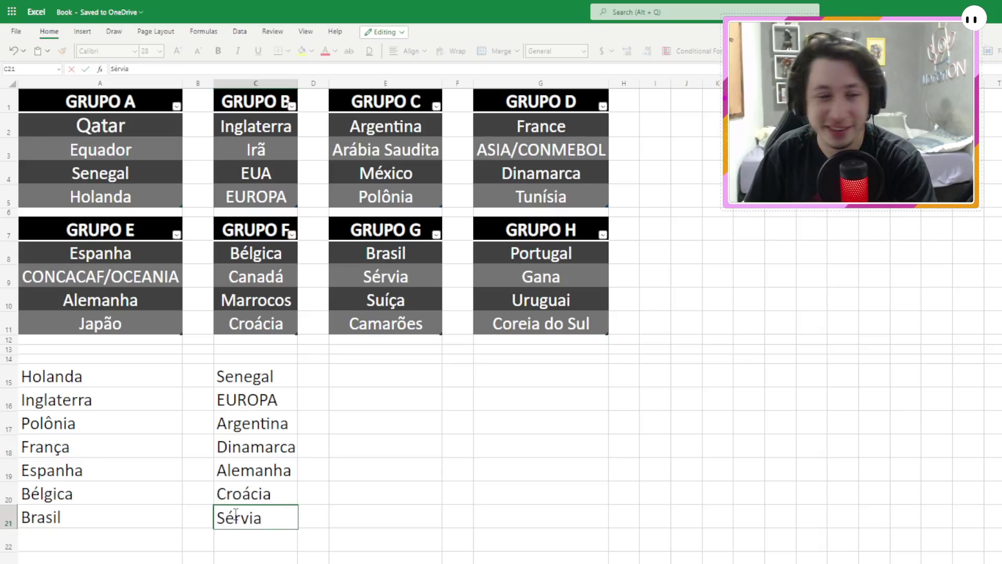
{"action": "key", "text": "Return"}
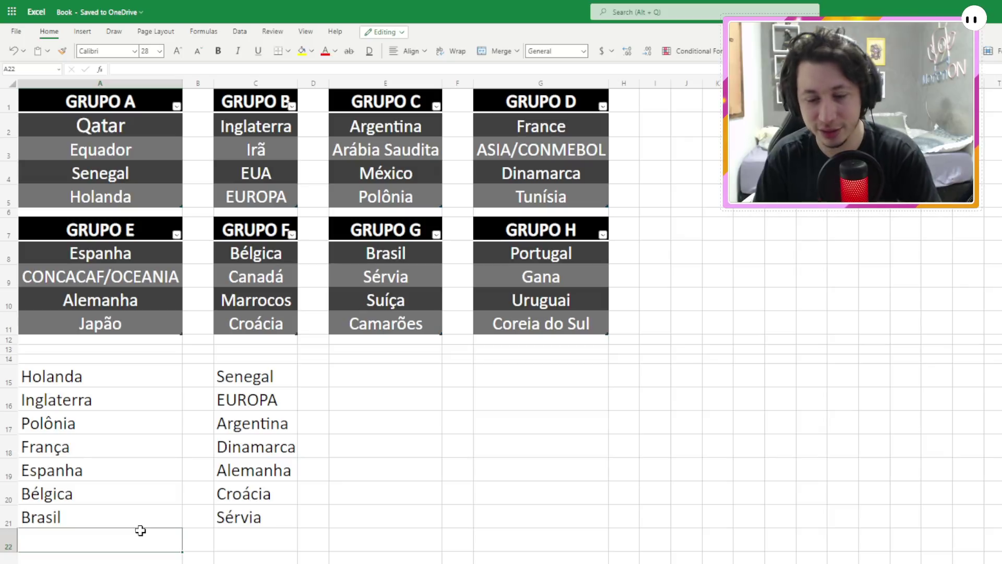
Step: Enter Portugal in A22 and Uruguai in C22 as the Grupo H pair
{"action": "type", "text": "Portugal"}
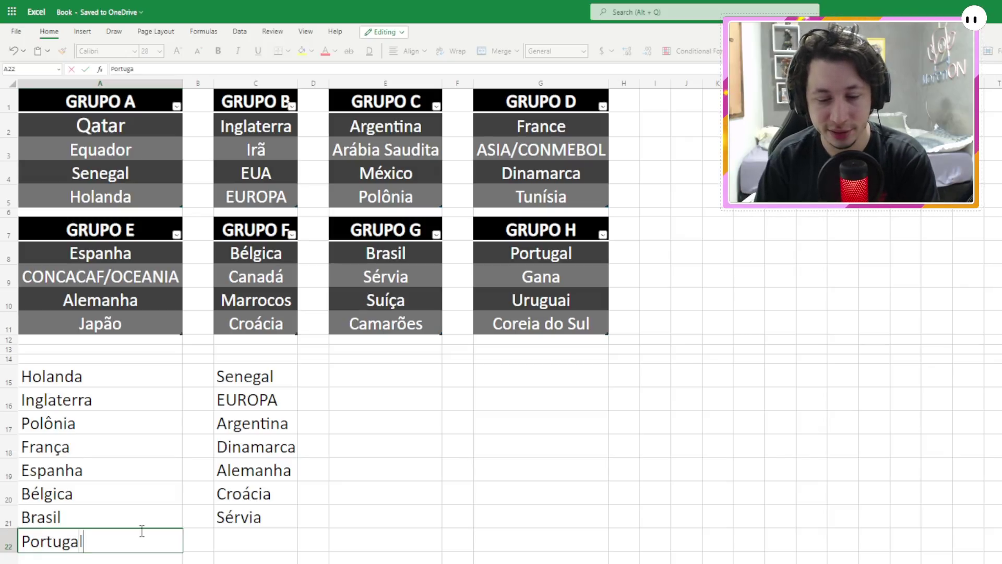
{"action": "key", "text": "Tab"}
{"action": "key", "text": "Tab"}
{"action": "type", "text": "Uruguai"}
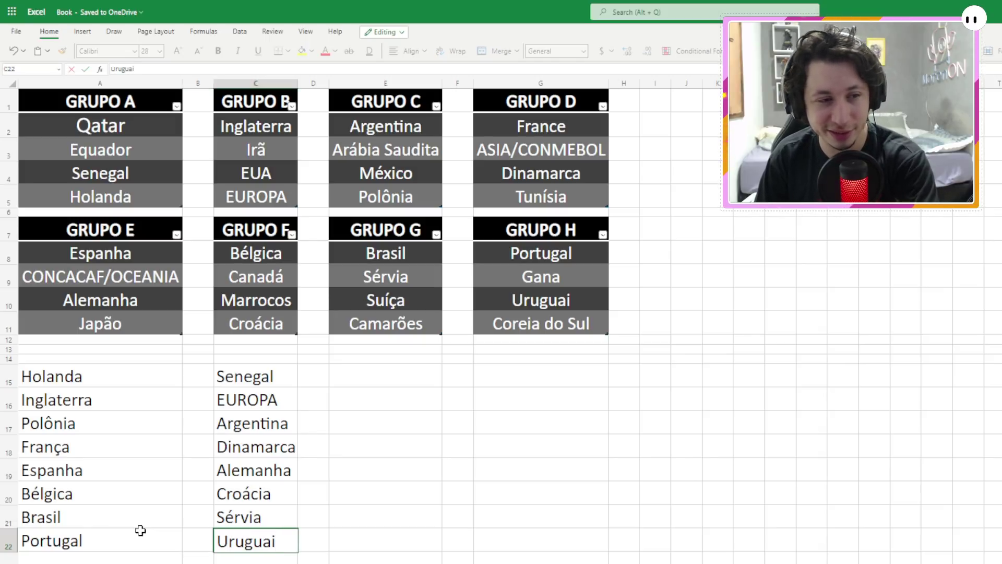
{"action": "key", "text": "Tab"}
{"action": "key", "text": "Up"}
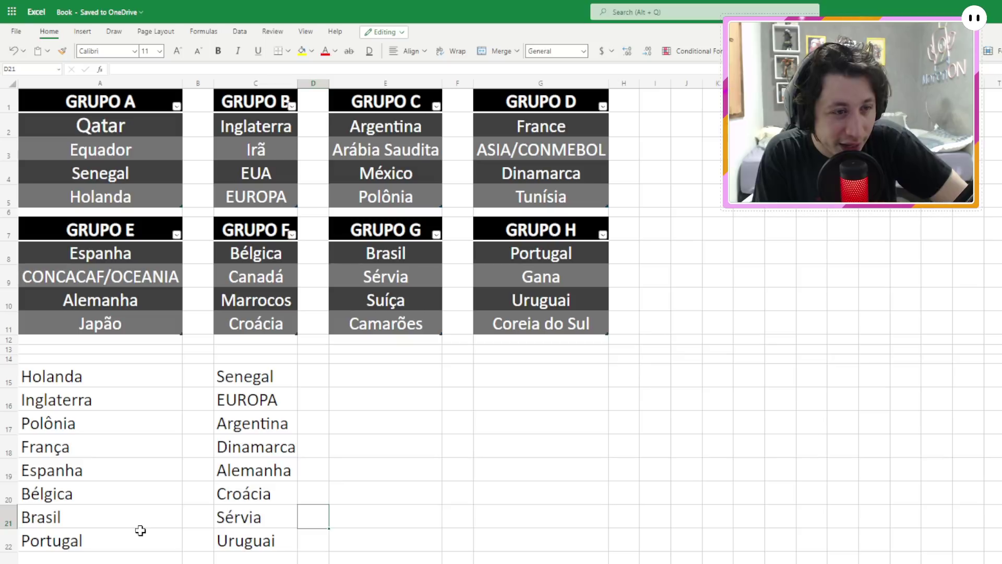
{"action": "left_click", "coordinate": [230, 537]}
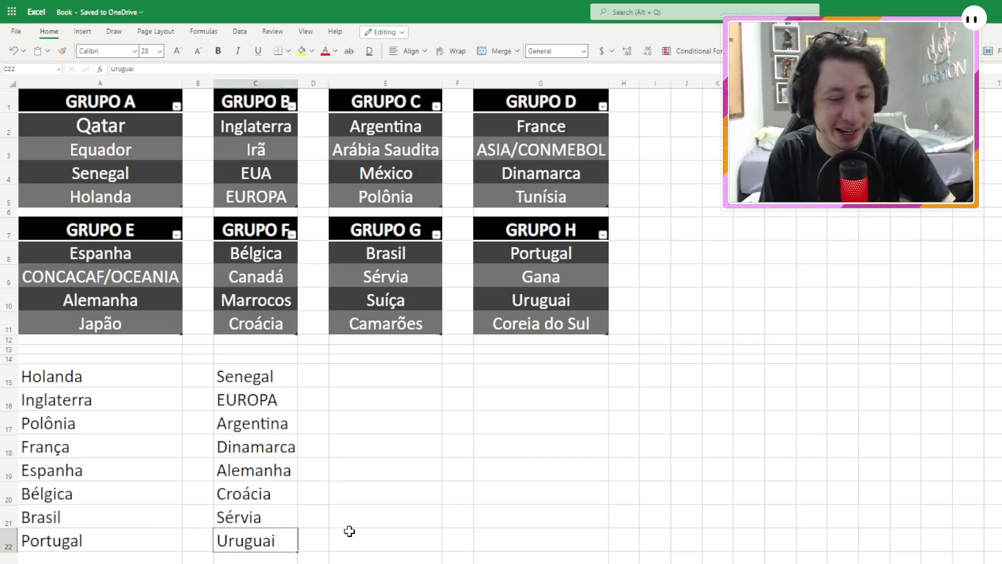
Step: Replace the second Grupo H team in C22 with Coreia do Sul and fit column C's width to its contents
{"action": "type", "text": "Coreia do Sil"}
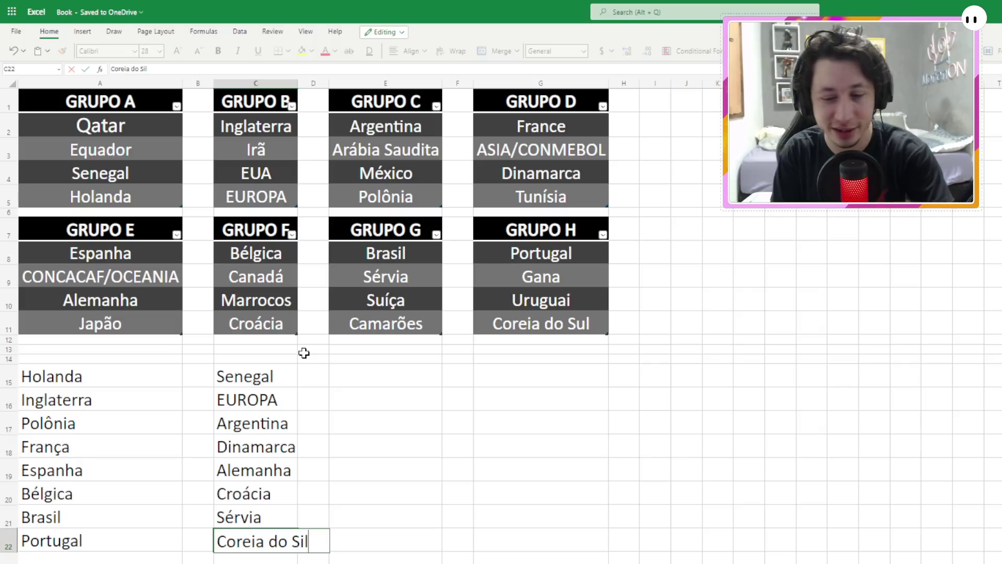
{"action": "key", "text": "BackSpace"}
{"action": "type", "text": "ul"}
{"action": "key", "text": "Tab"}
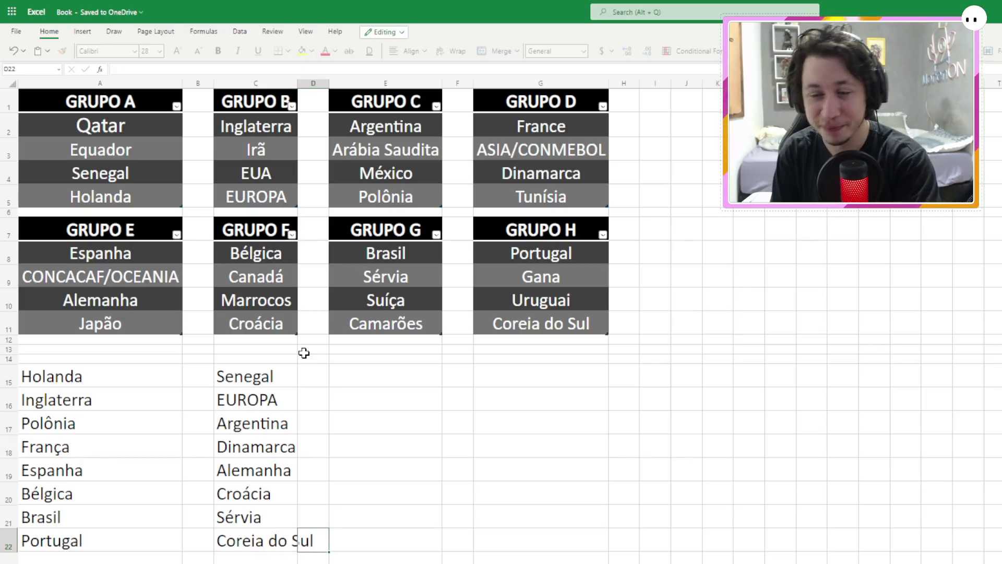
{"action": "left_click", "coordinate": [282, 83]}
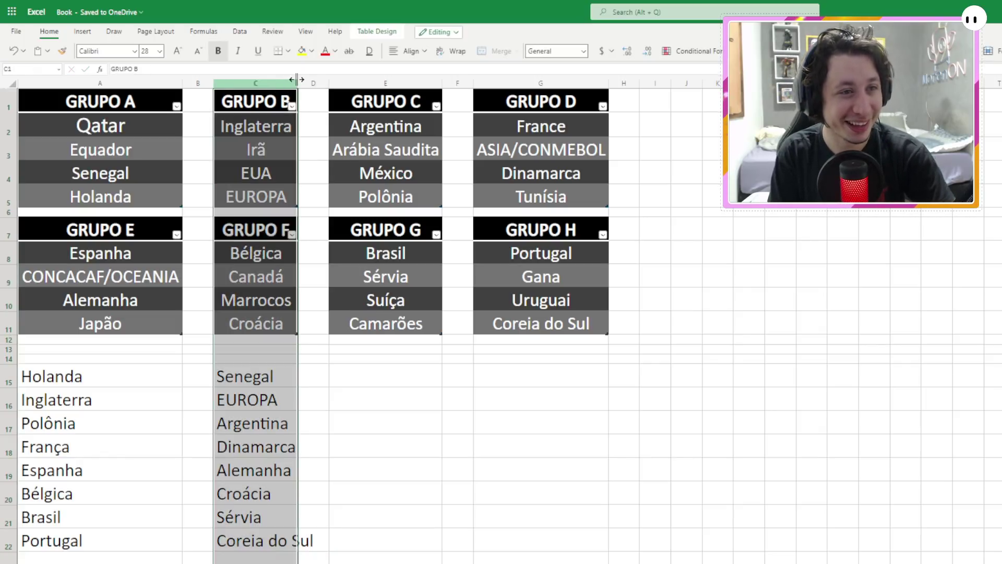
{"action": "double_click", "coordinate": [297, 83]}
{"action": "left_click", "coordinate": [250, 538]}
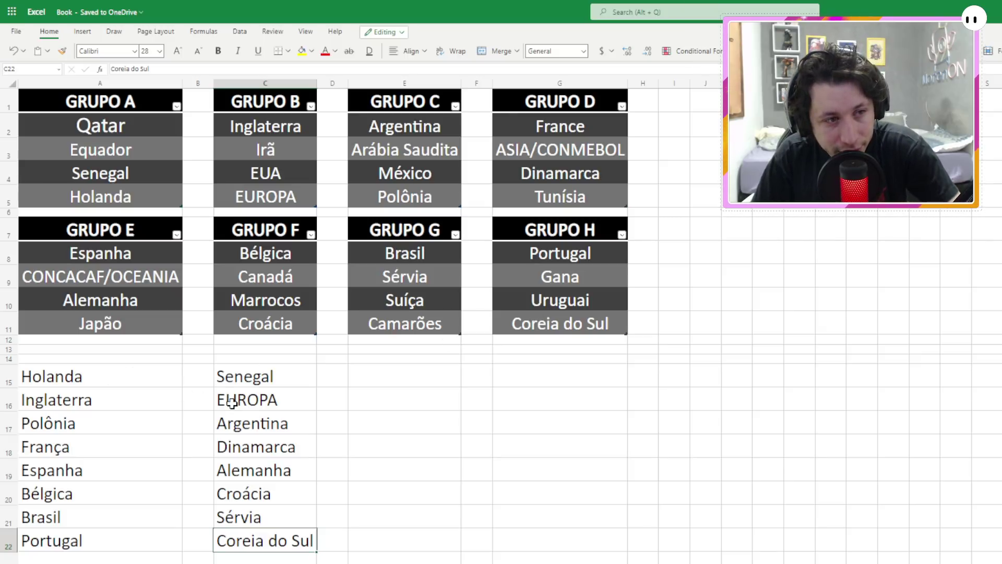
Step: Undo the last four changes and redo them
{"action": "left_click", "coordinate": [537, 385]}
{"action": "key", "text": "ctrl+z"}
{"action": "key", "text": "ctrl+z"}
{"action": "key", "text": "ctrl+z"}
{"action": "key", "text": "ctrl+z"}
{"action": "key", "text": "ctrl+y"}
{"action": "key", "text": "ctrl+y"}
{"action": "key", "text": "ctrl+y"}
{"action": "key", "text": "ctrl+y"}
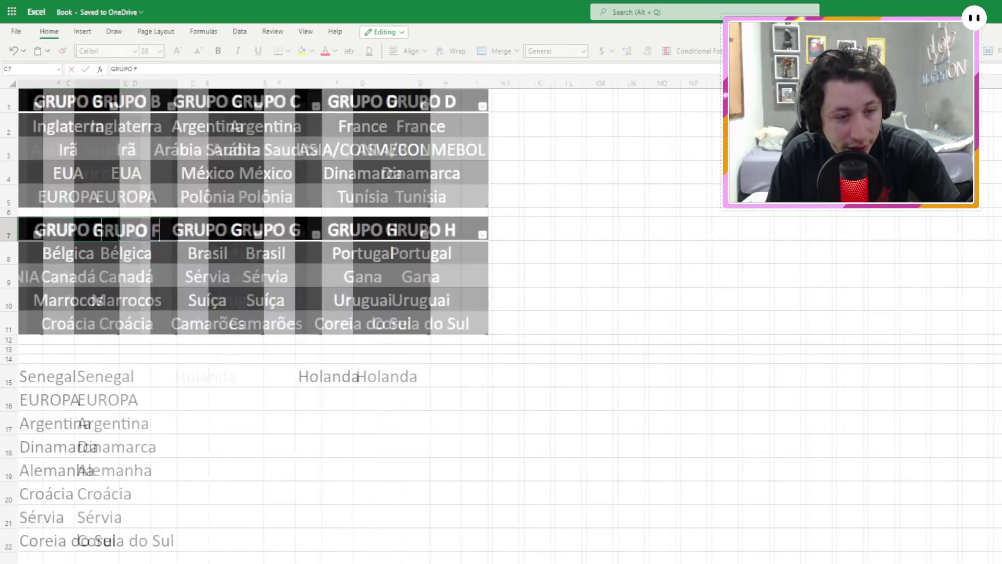
{"action": "left_click", "coordinate": [391, 399]}
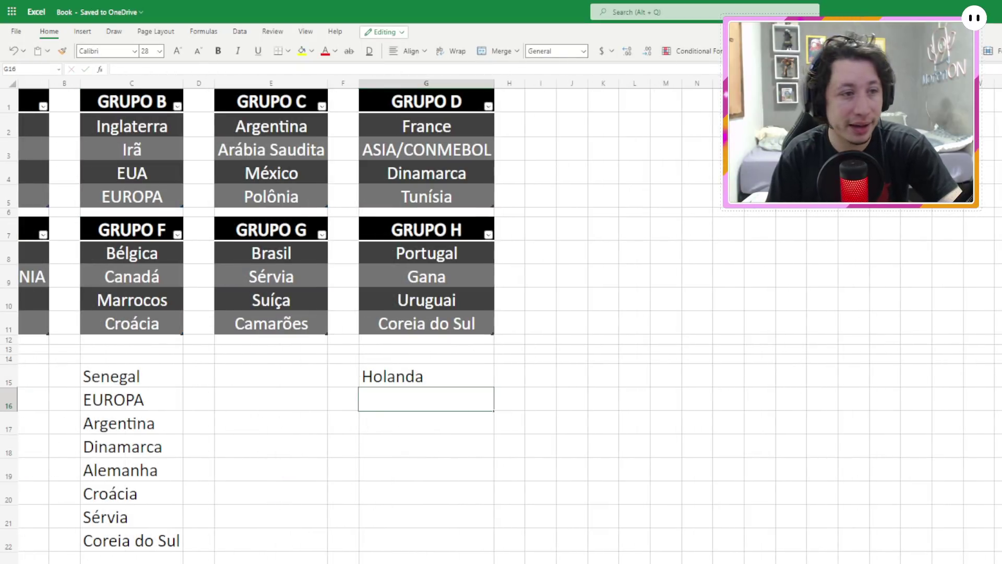
{"action": "scroll", "coordinate": [501, 313], "scroll_direction": "right", "scroll_amount": 10}
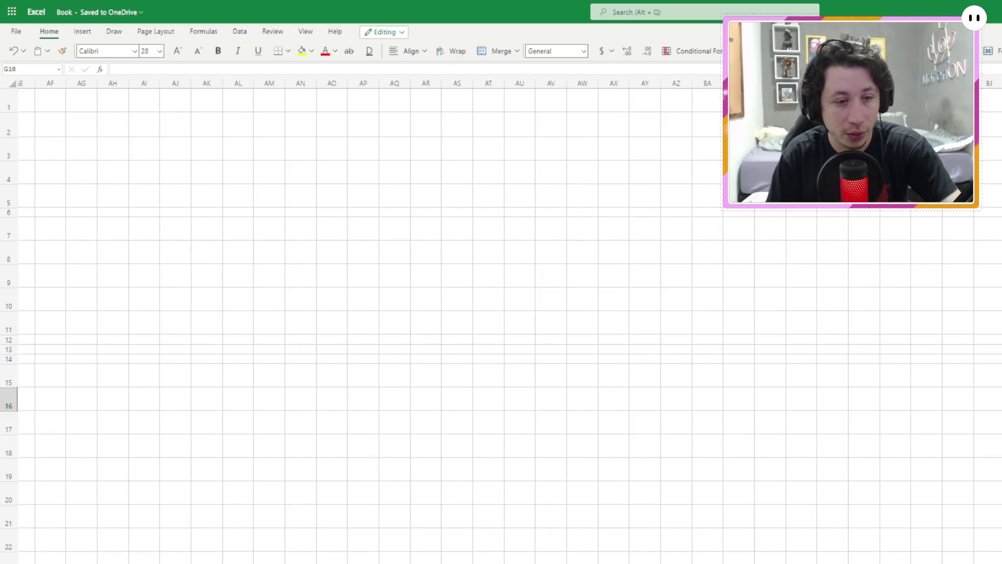
{"action": "scroll", "coordinate": [431, 379], "scroll_direction": "left", "scroll_amount": 10}
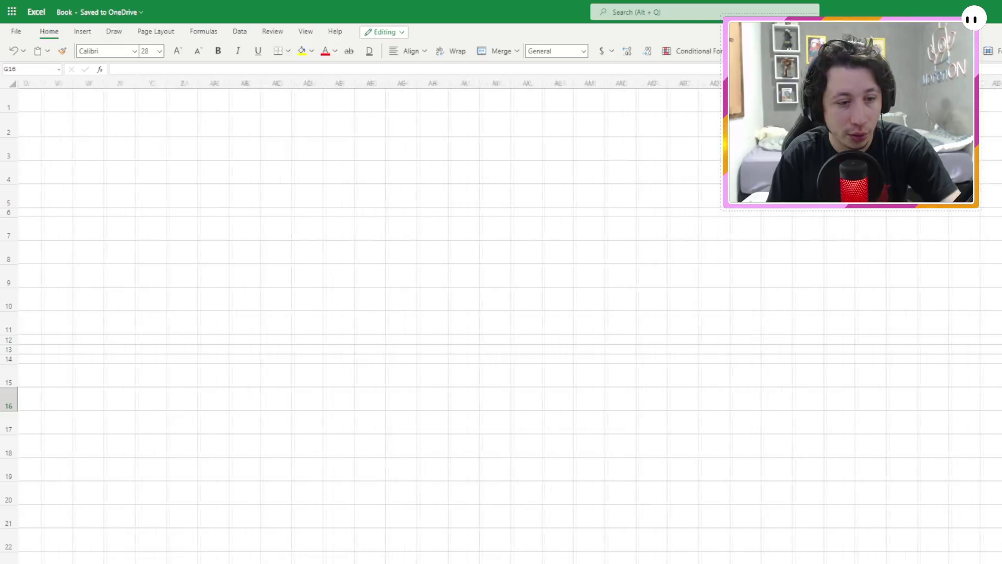
Step: Enter the knockout matchups Holanda x EUROPA in E15 and Inglaterra x Senegal in E16
{"action": "left_click", "coordinate": [431, 379]}
{"action": "type", "text": "Holanda x EUROPA"}
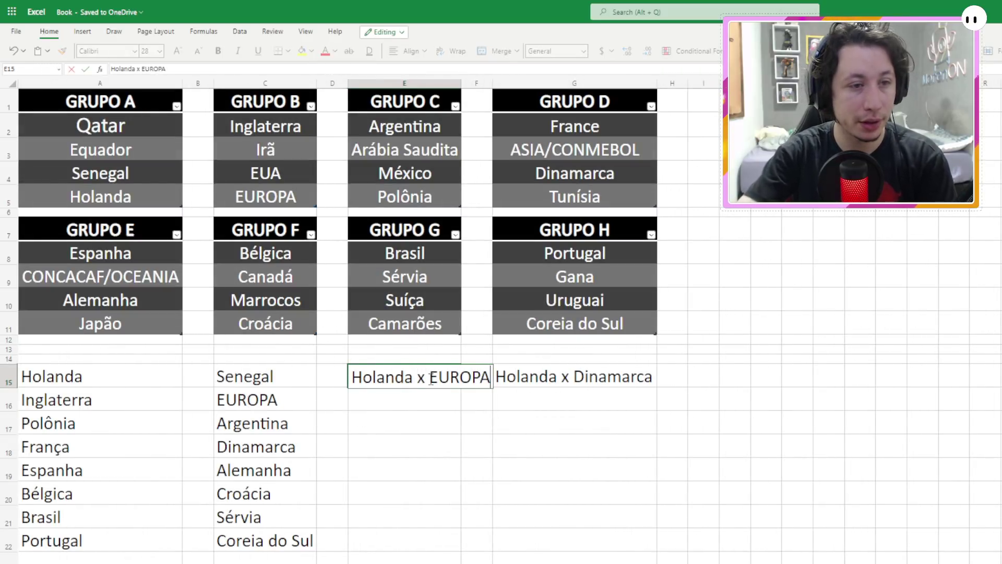
{"action": "key", "text": "Return"}
{"action": "type", "text": "Inglaterra x Senegal"}
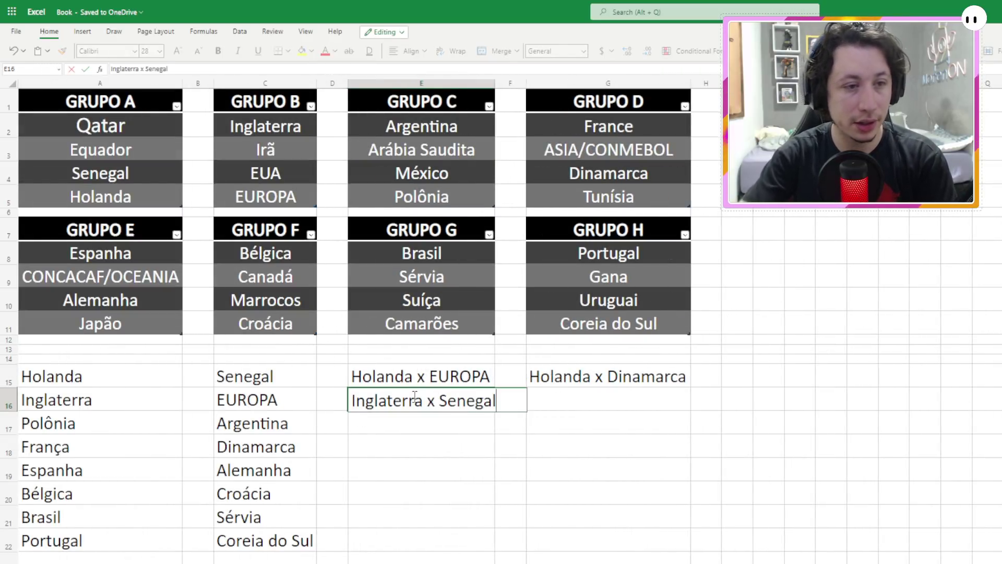
{"action": "key", "text": "Return"}
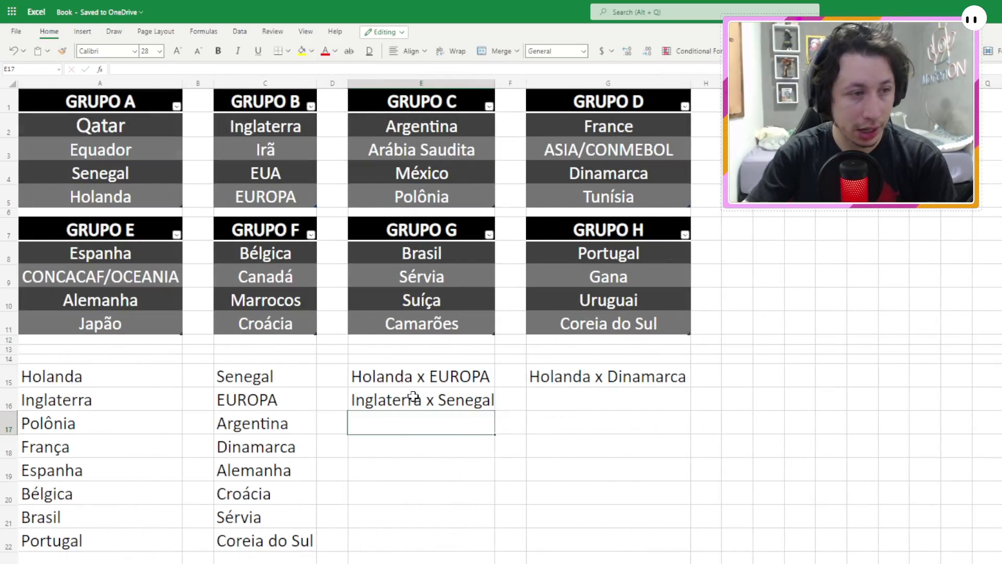
Step: Enter the matchups Polônia x Dinamarca in E17 and França x Agentina in E18
{"action": "type", "text": "Pol"}
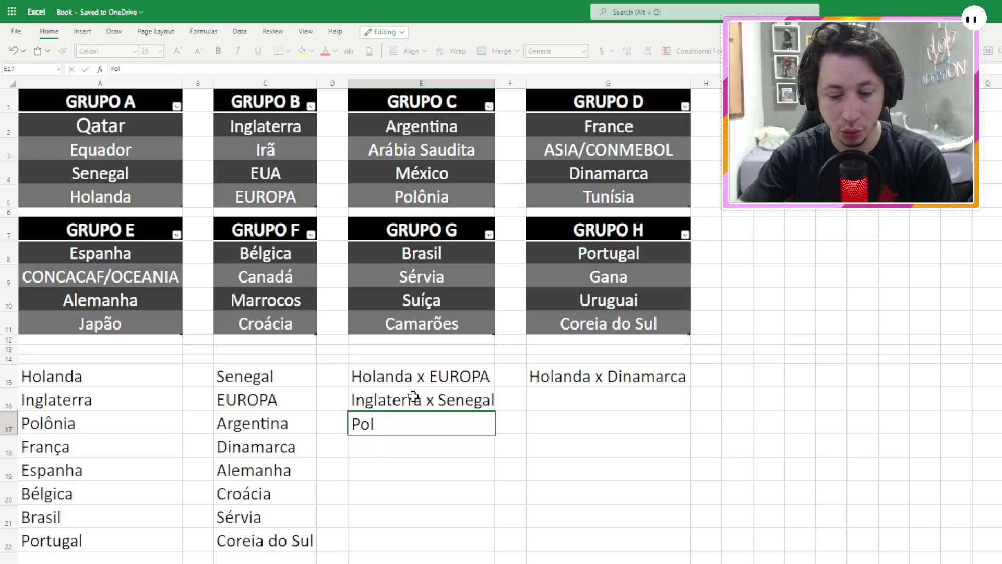
{"action": "type", "text": "ônia x"}
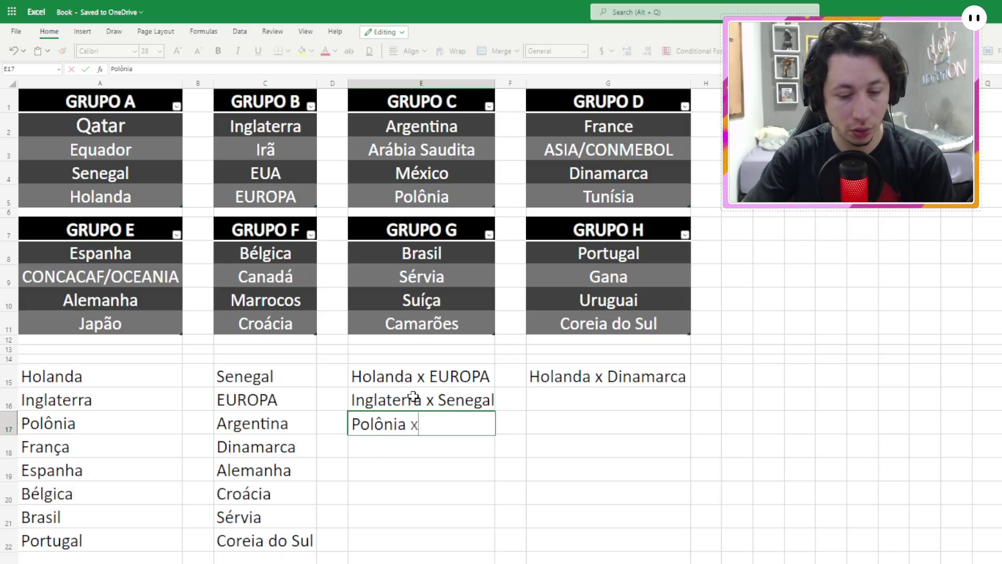
{"action": "type", "text": " Dinamarca"}
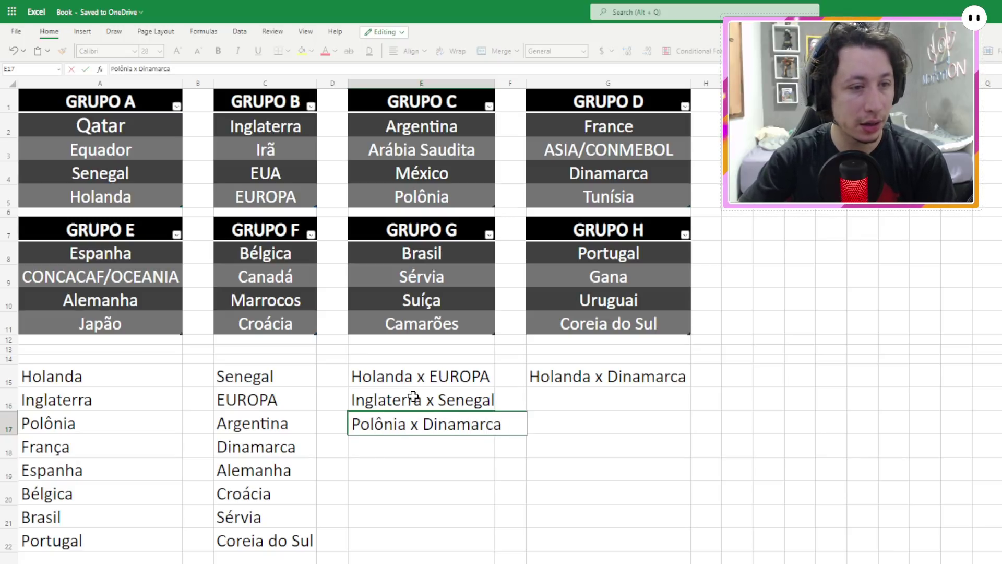
{"action": "key", "text": "Return"}
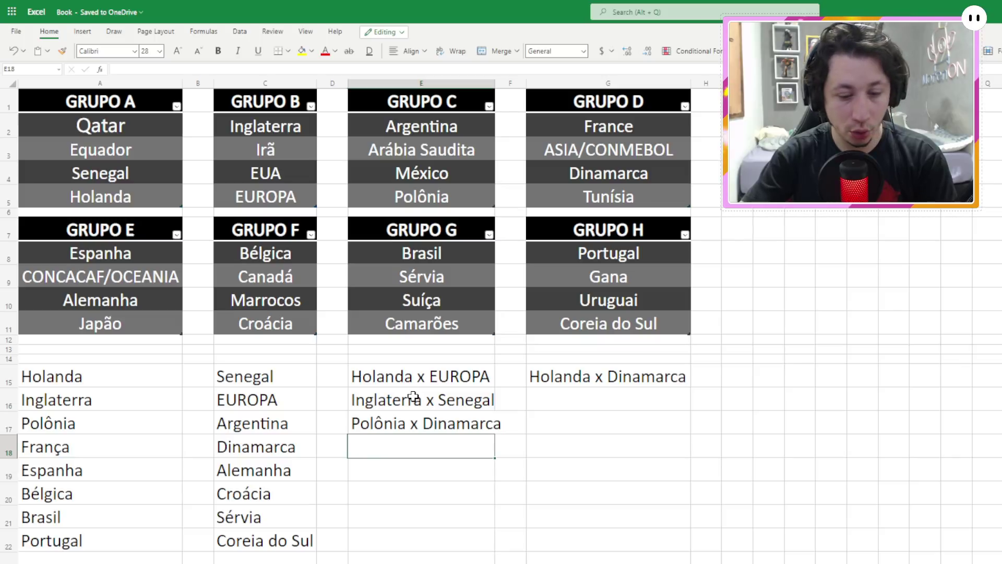
{"action": "type", "text": "França x AR"}
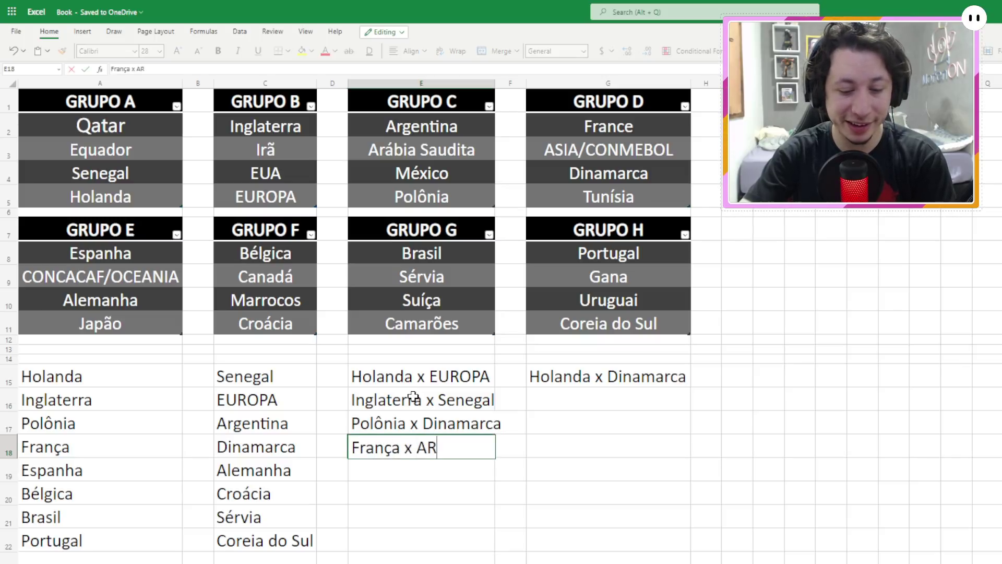
{"action": "type", "text": "gentina"}
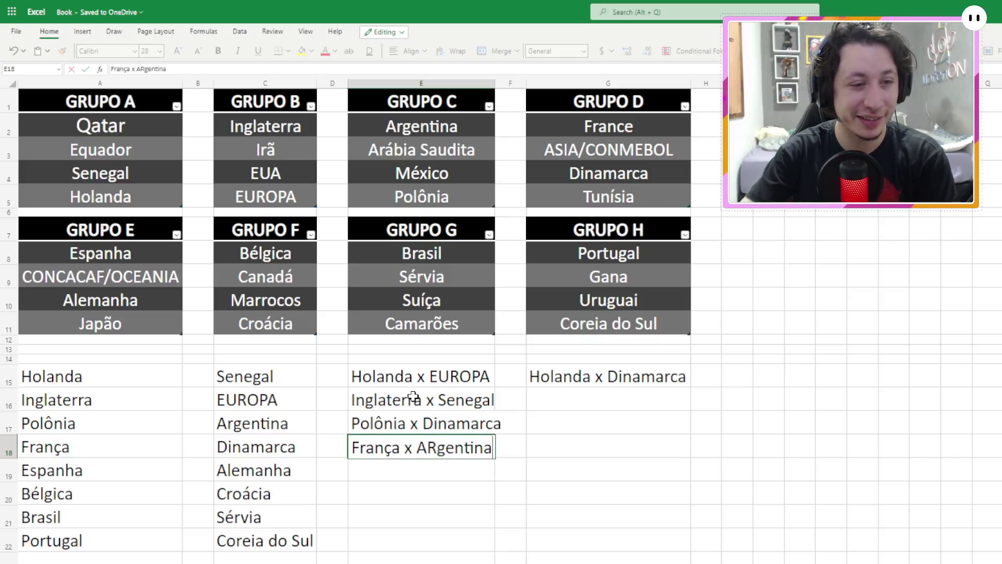
{"action": "left_click", "coordinate": [437, 447]}
{"action": "key", "text": "BackSpace"}
{"action": "key", "text": "Return"}
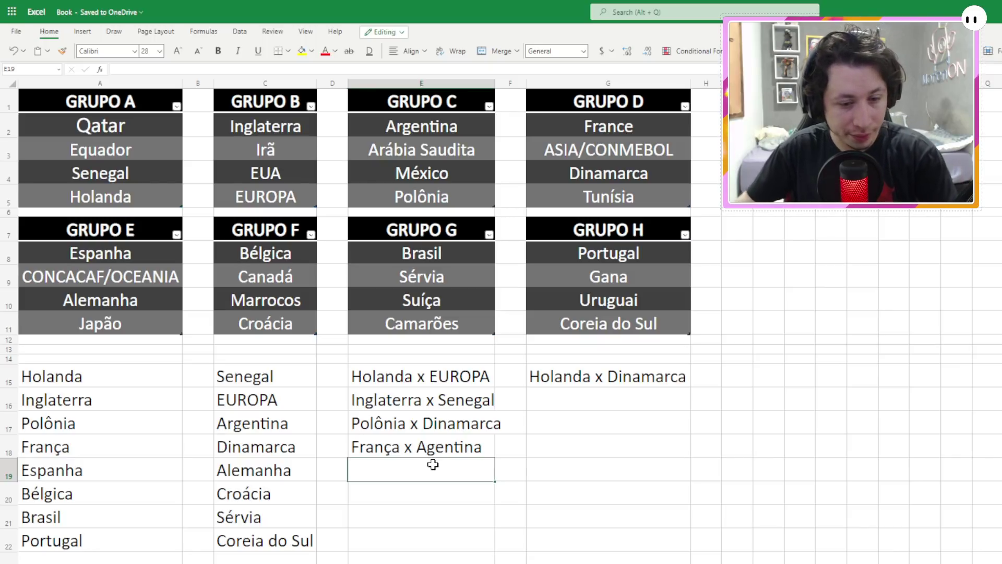
Step: Enter the matchups Espanha x Croácia in E19 and Bélgica x Alemanha in E20
{"action": "type", "text": "Espanha x "}
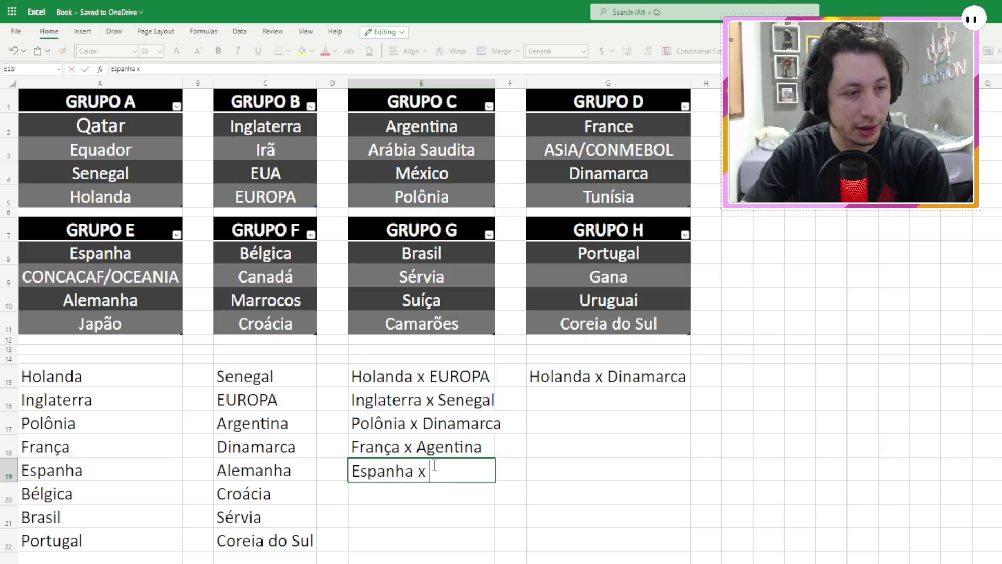
{"action": "type", "text": "Croácia"}
{"action": "key", "text": "Return"}
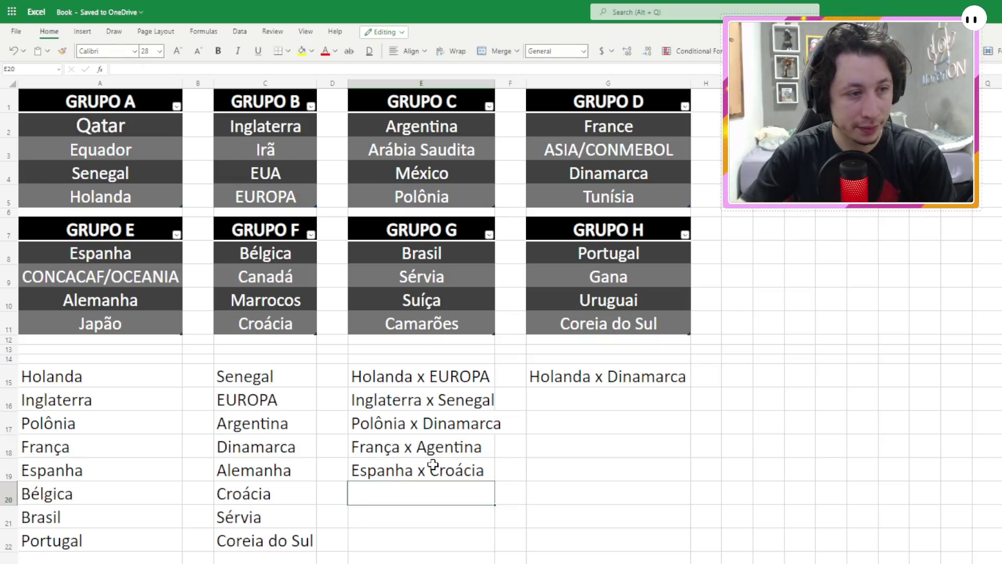
{"action": "type", "text": "Bélgica"}
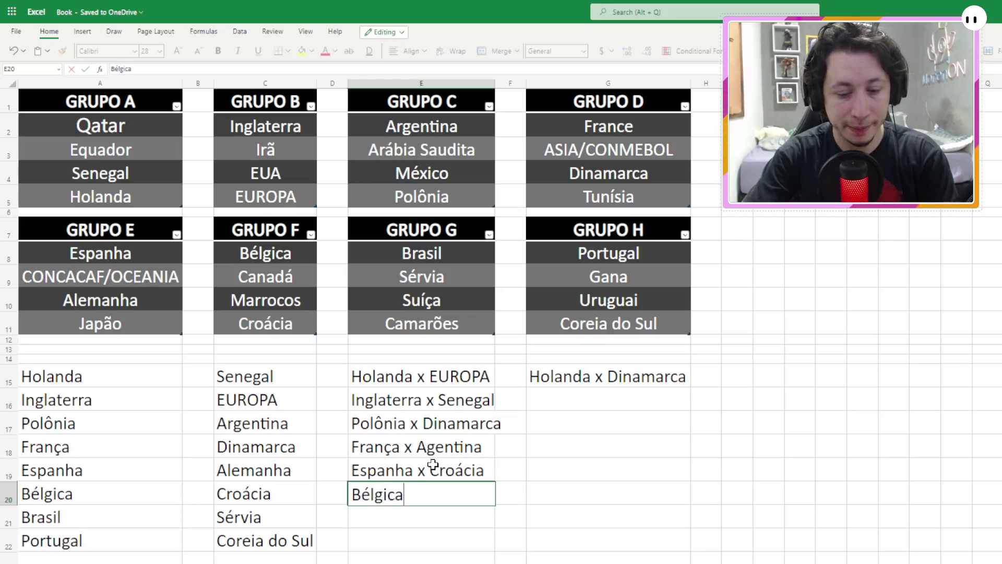
{"action": "type", "text": " x Alemanha"}
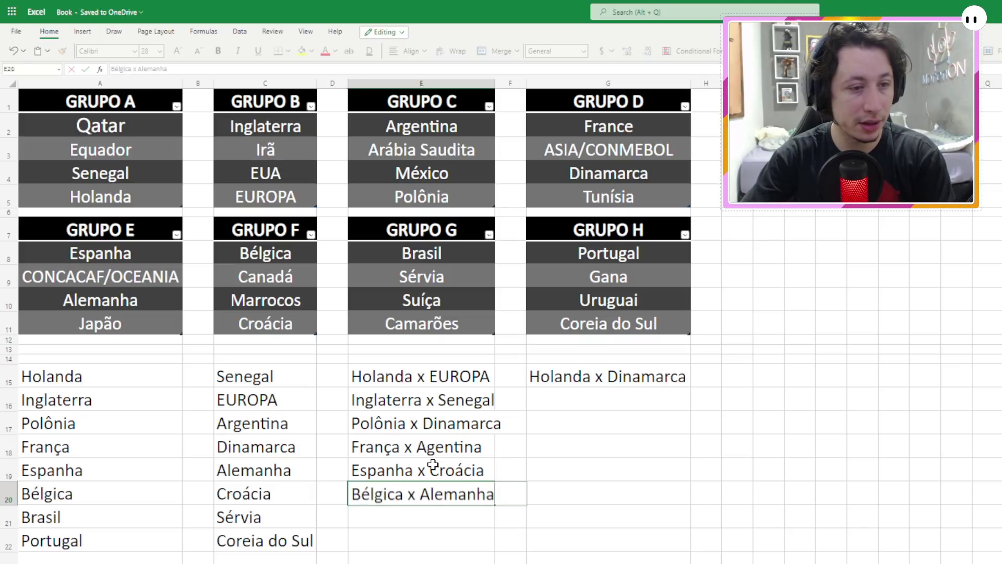
{"action": "key", "text": "Return"}
Step: Enter Brasil x Coreia do Sul in E21 and Portugal x Sérvia in E22, with column E's width fitted to its contents
{"action": "type", "text": "B"}
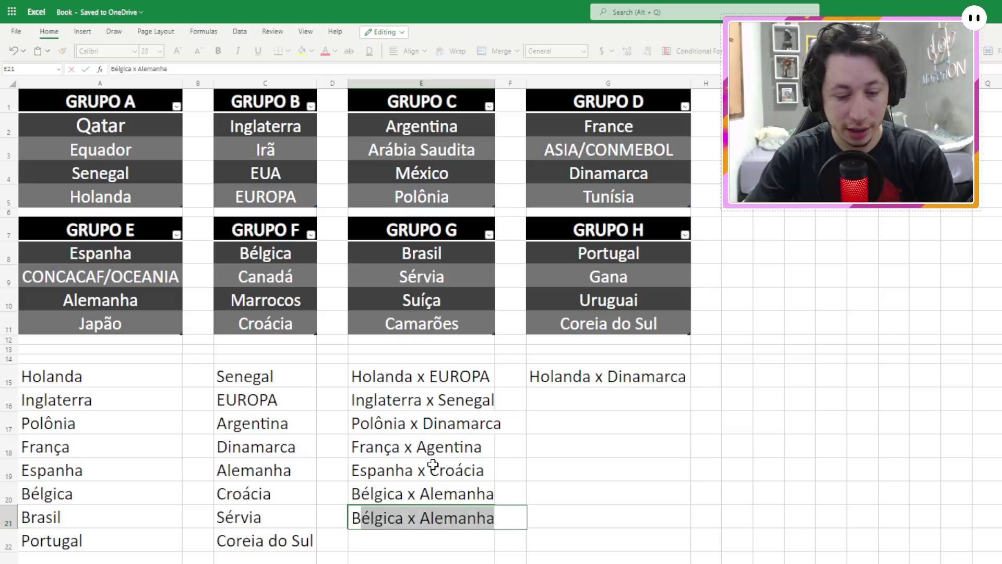
{"action": "type", "text": "rasil x Corei"}
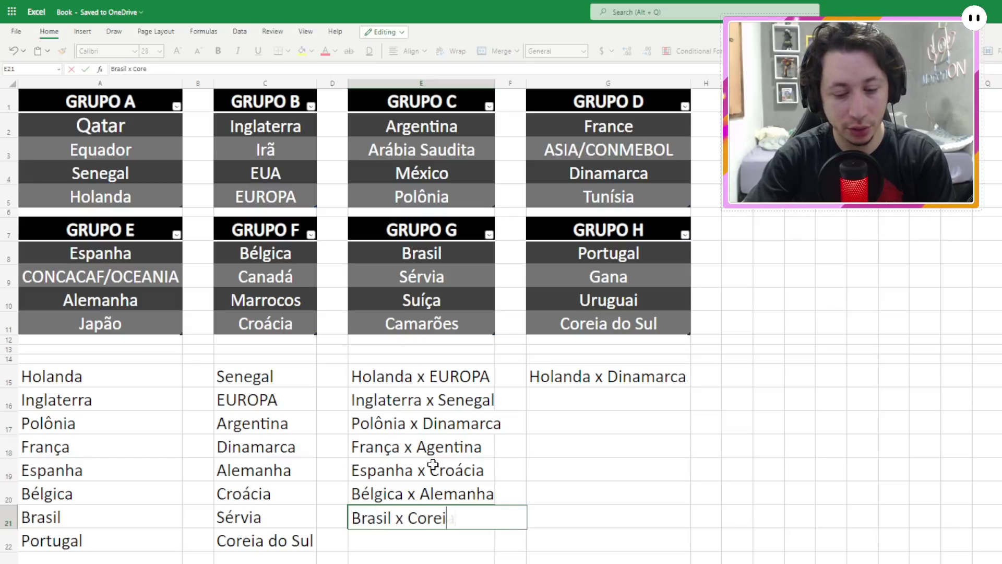
{"action": "type", "text": "a do Sul"}
{"action": "key", "text": "Return"}
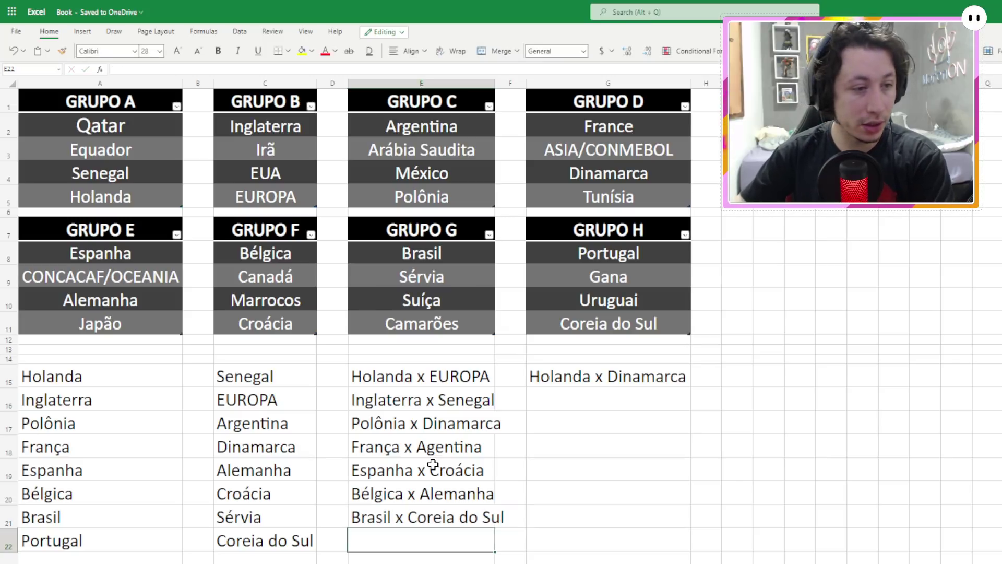
{"action": "type", "text": "Portu"}
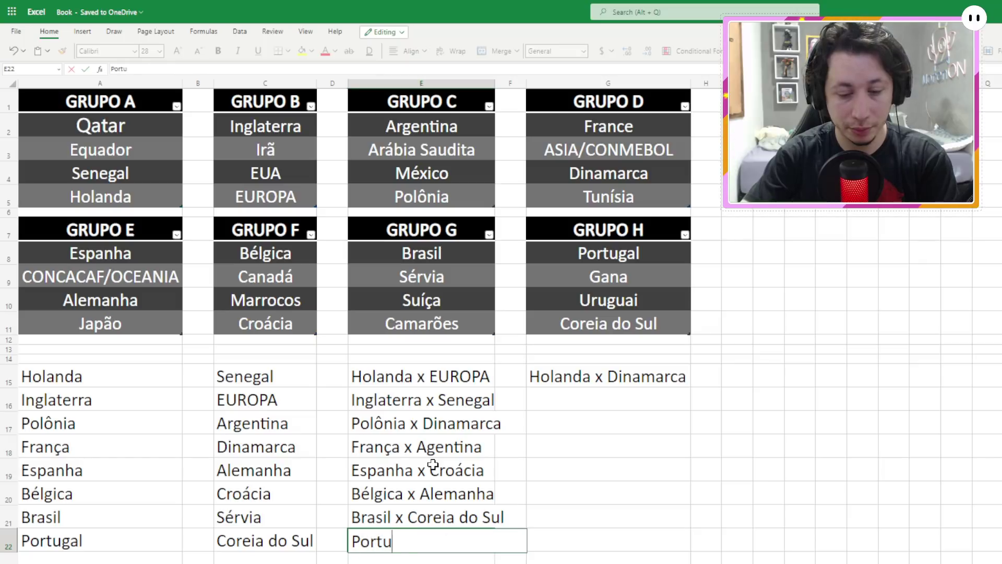
{"action": "type", "text": "gal x Sérvia"}
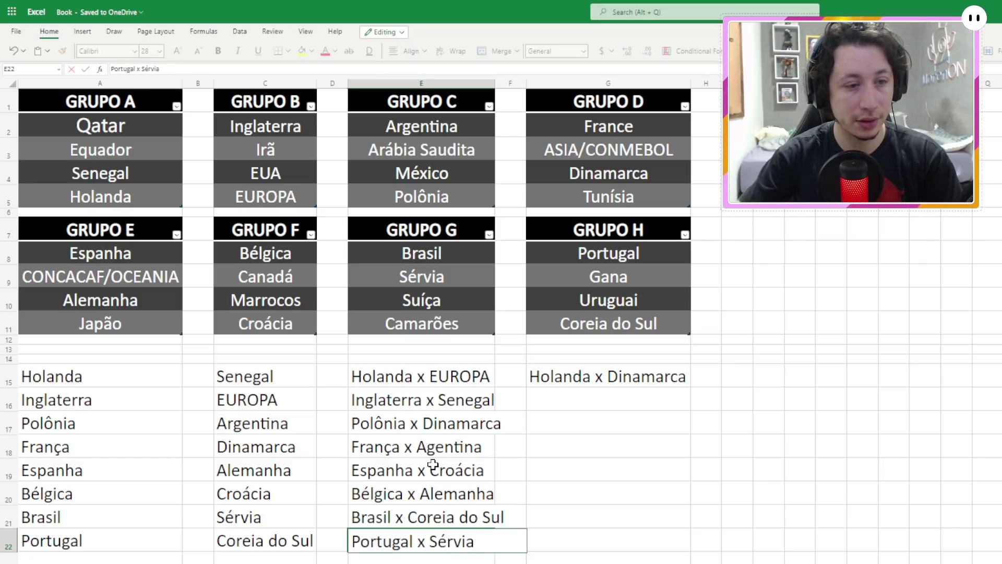
{"action": "key", "text": "Return"}
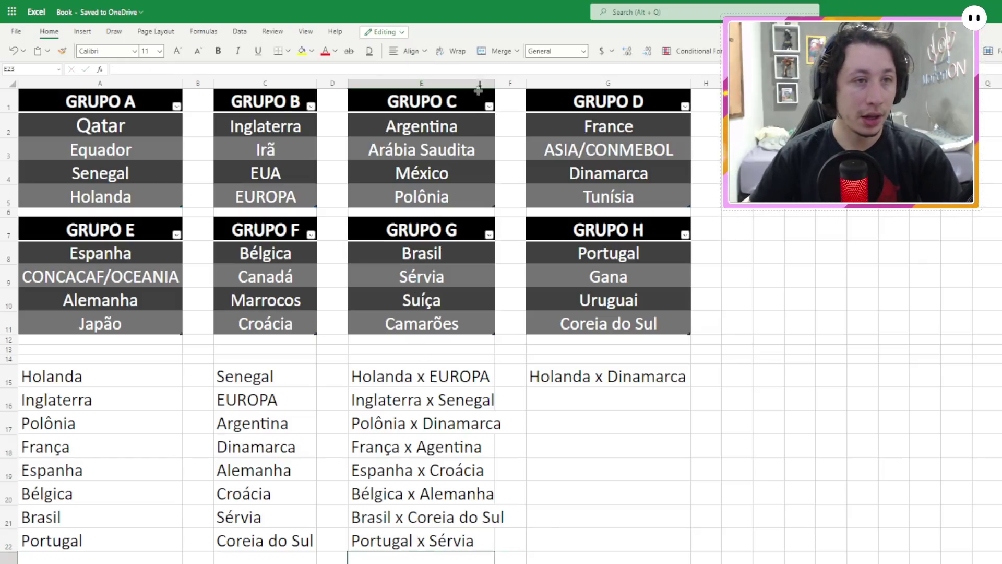
{"action": "double_click", "coordinate": [495, 83]}
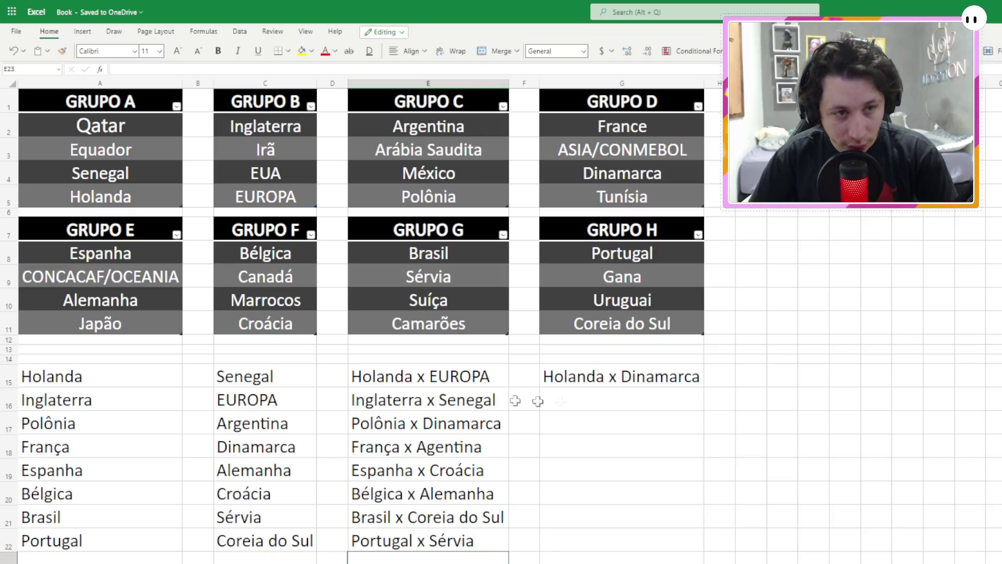
Step: Review the knockout matchups in column E against the next-round pairing in G15
{"action": "left_click", "coordinate": [599, 395]}
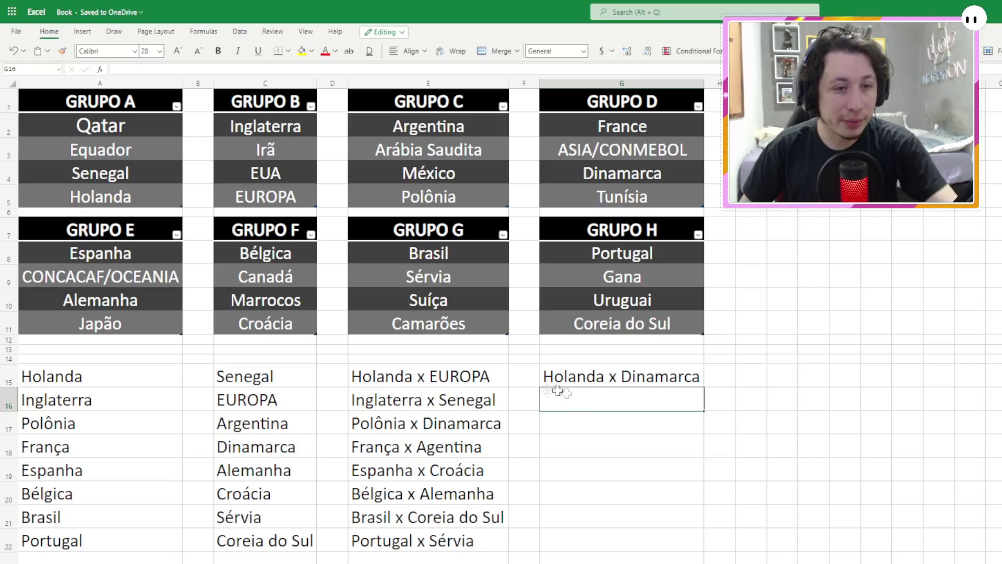
{"action": "left_click", "coordinate": [429, 375]}
{"action": "left_click", "coordinate": [412, 427]}
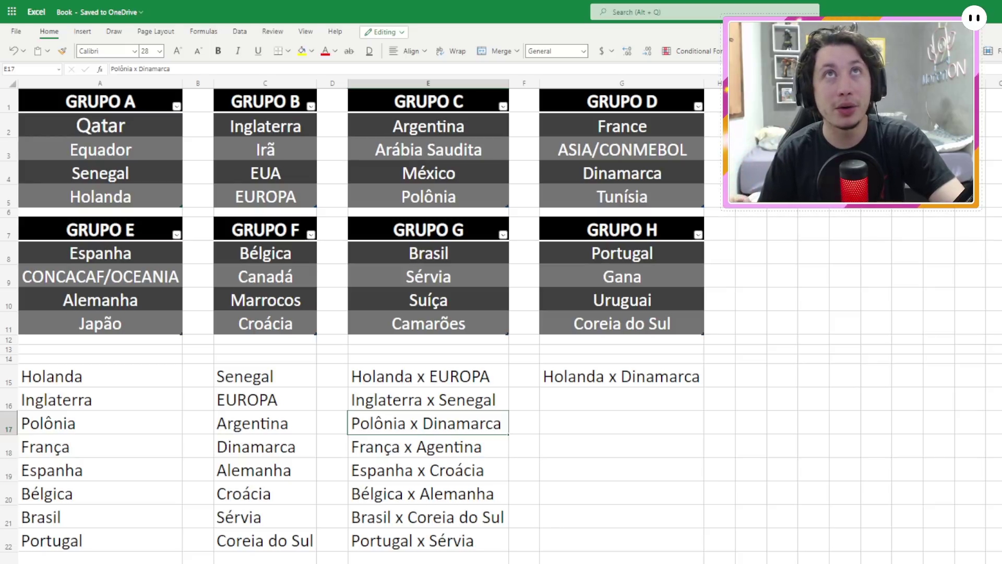
{"action": "left_click", "coordinate": [373, 382]}
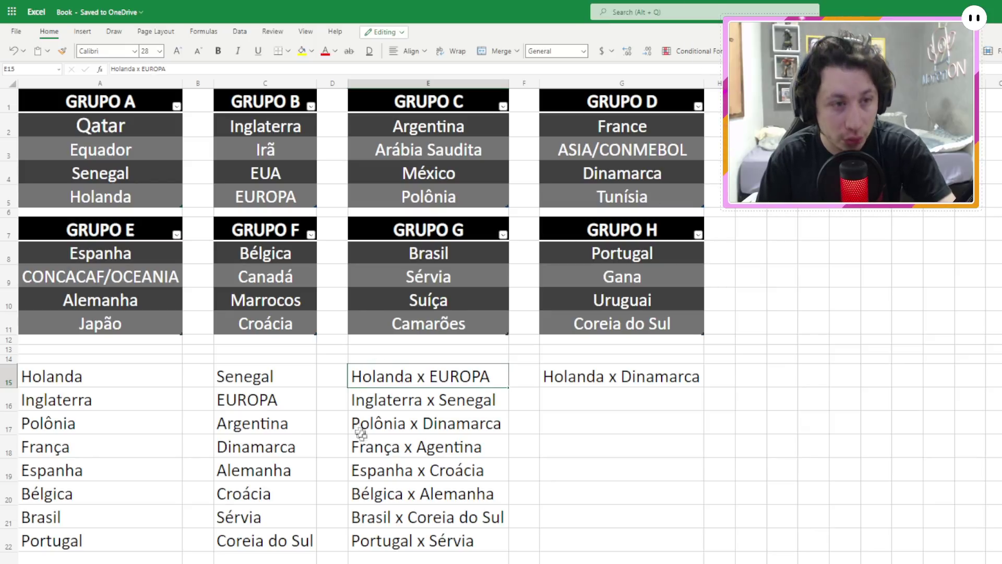
{"action": "left_click", "coordinate": [404, 428]}
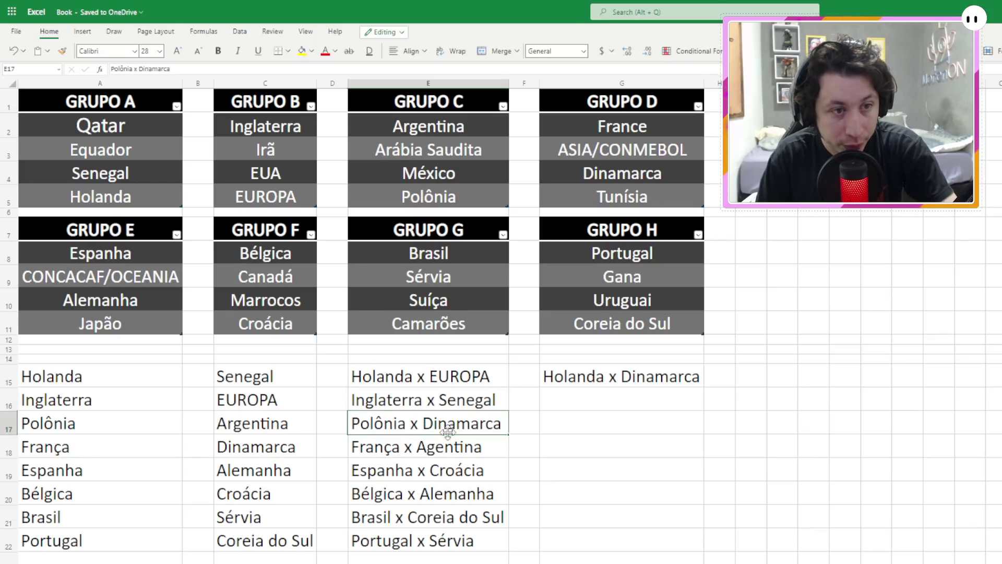
{"action": "left_click", "coordinate": [587, 400]}
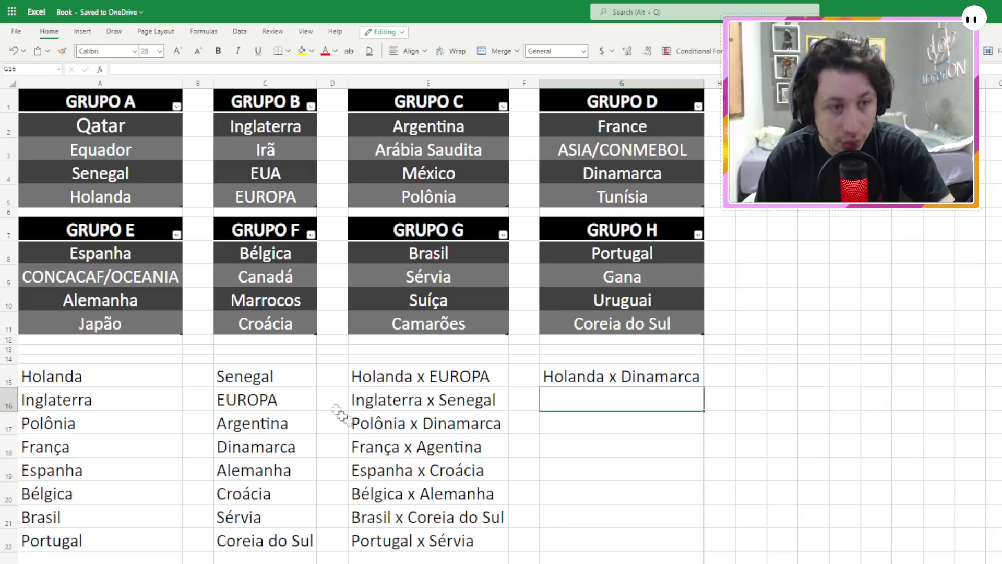
{"action": "left_click", "coordinate": [399, 473]}
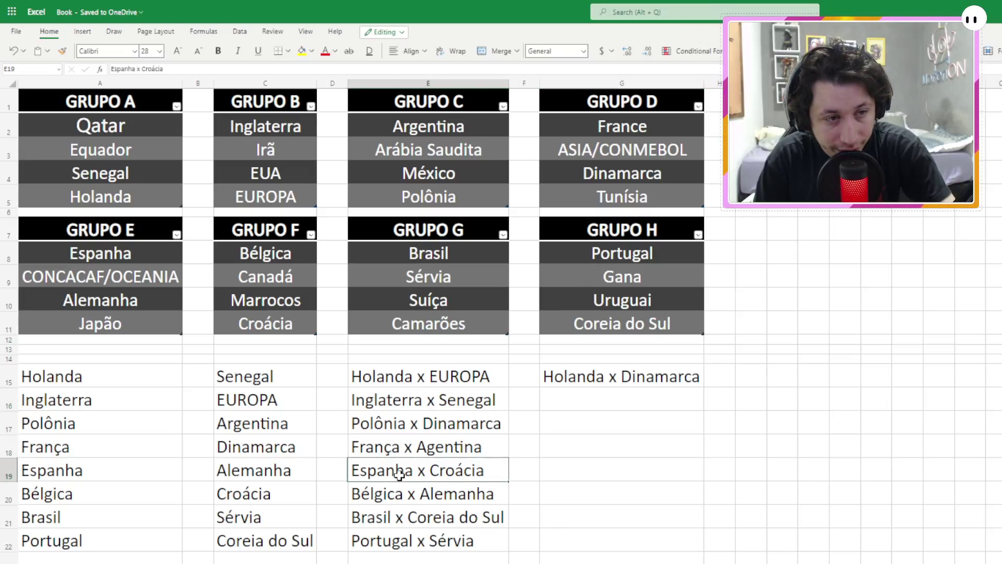
Step: Enter the next-round pairing Espanha x Brasil in G16
{"action": "left_click", "coordinate": [546, 404]}
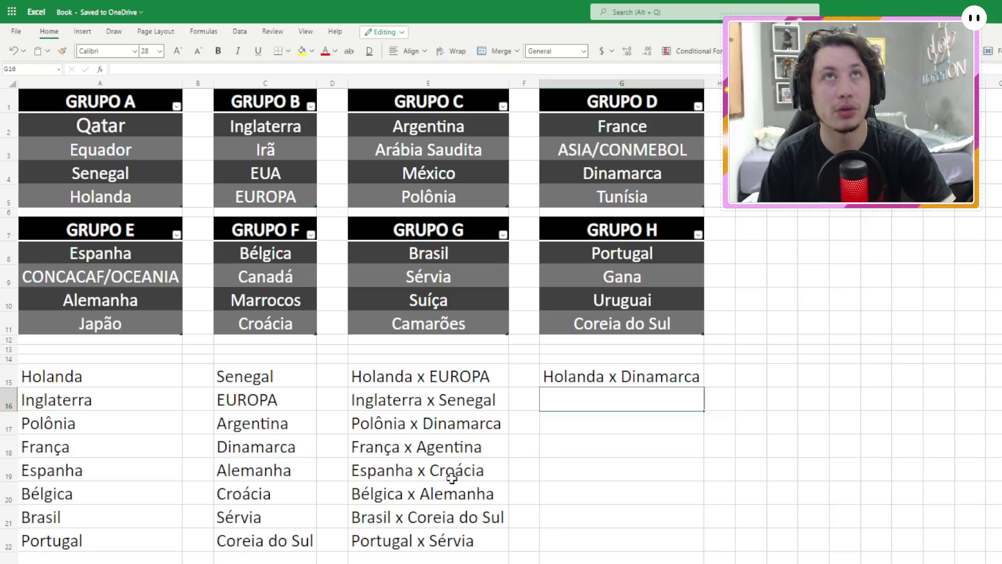
{"action": "left_click", "coordinate": [422, 479]}
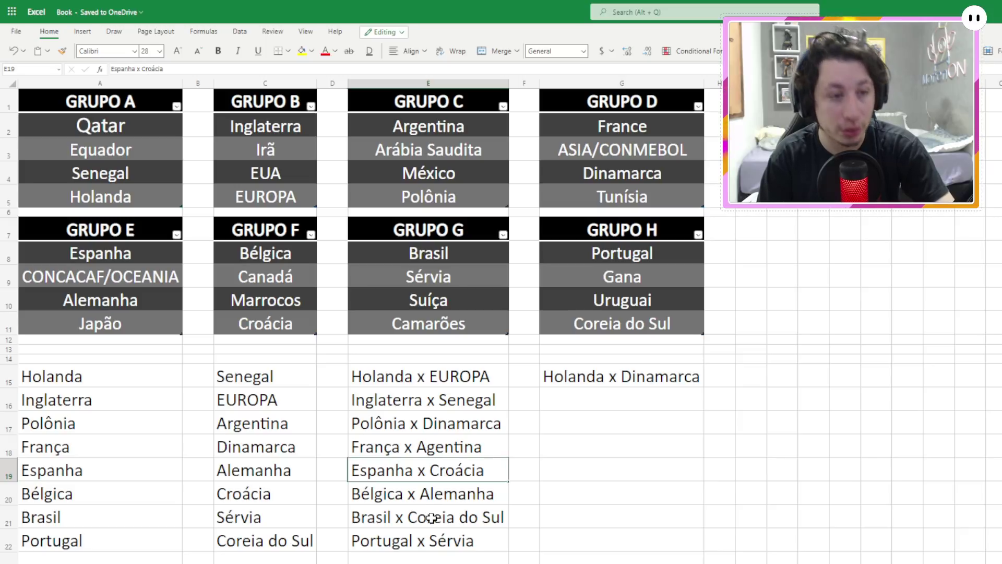
{"action": "key", "text": "ctrl+z"}
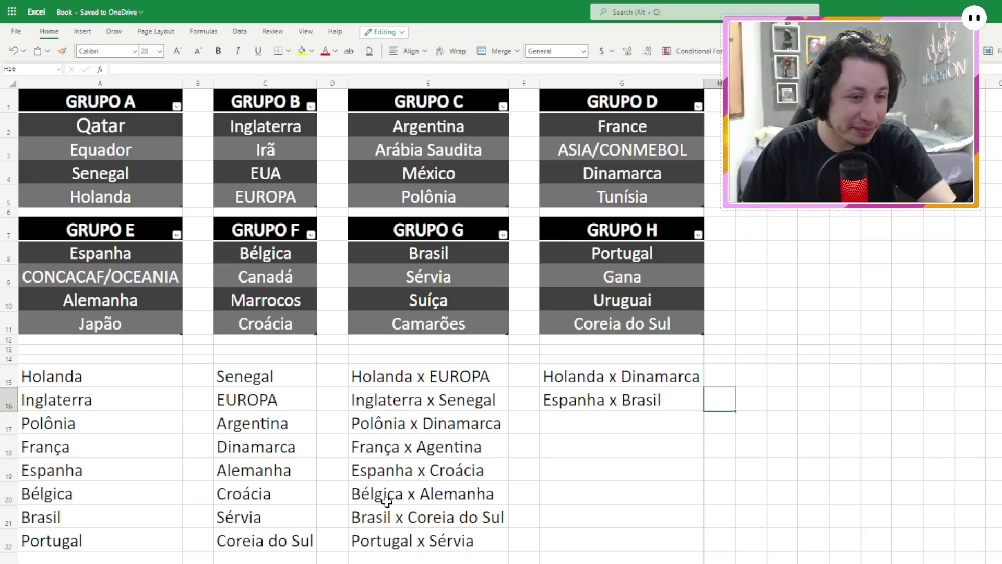
Step: Enter the next-round pairing Inglaterra x França in G17, based on the matchups in column E
{"action": "left_click", "coordinate": [392, 517]}
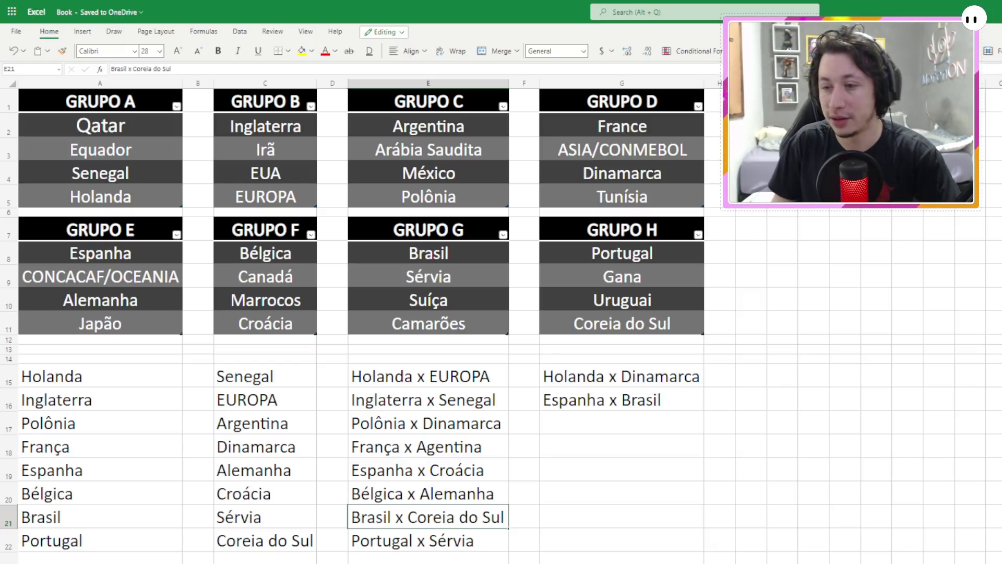
{"action": "left_click", "coordinate": [634, 421]}
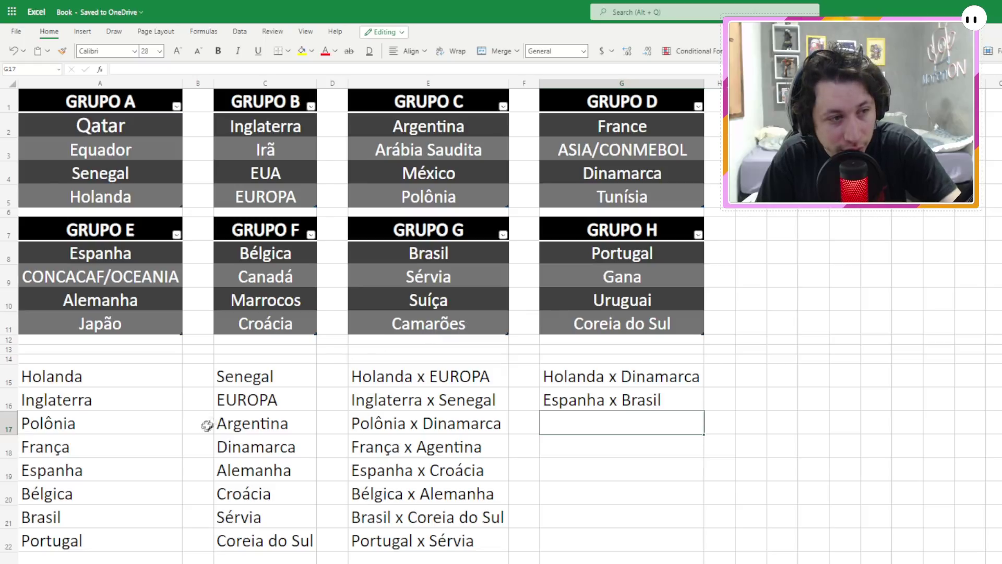
{"action": "left_click", "coordinate": [381, 402]}
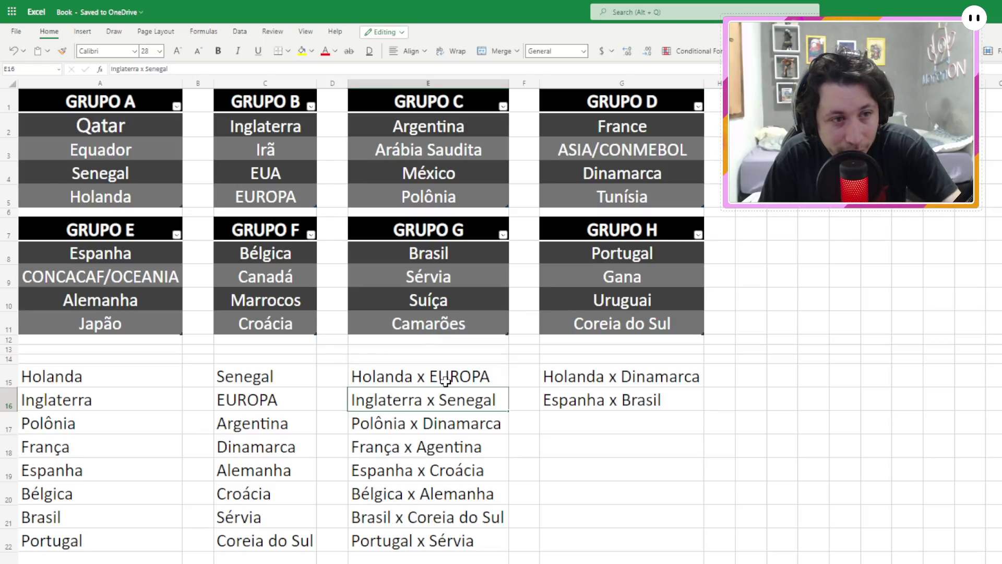
{"action": "left_click", "coordinate": [566, 425]}
{"action": "type", "text": "Inglaterra"}
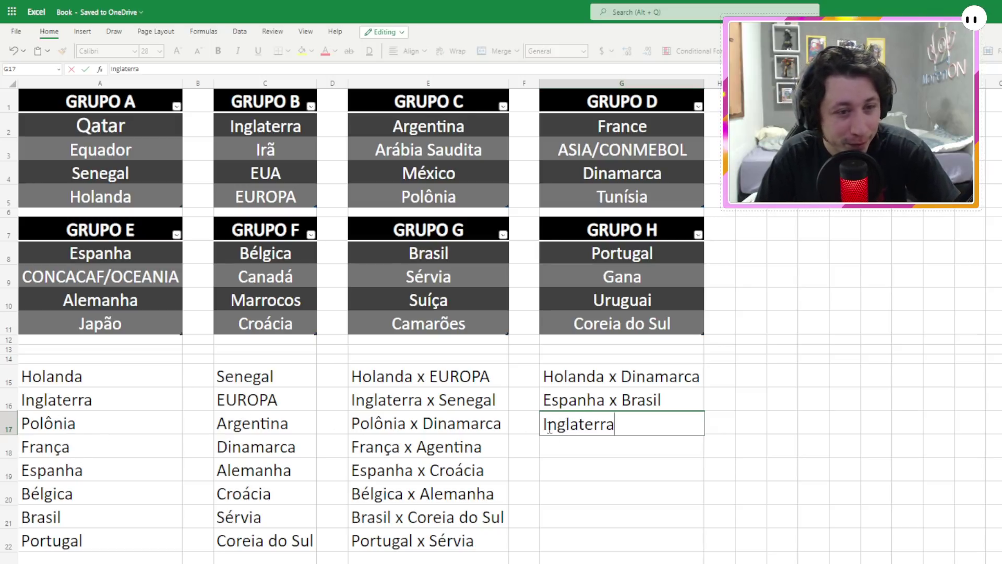
{"action": "type", "text": "x França"}
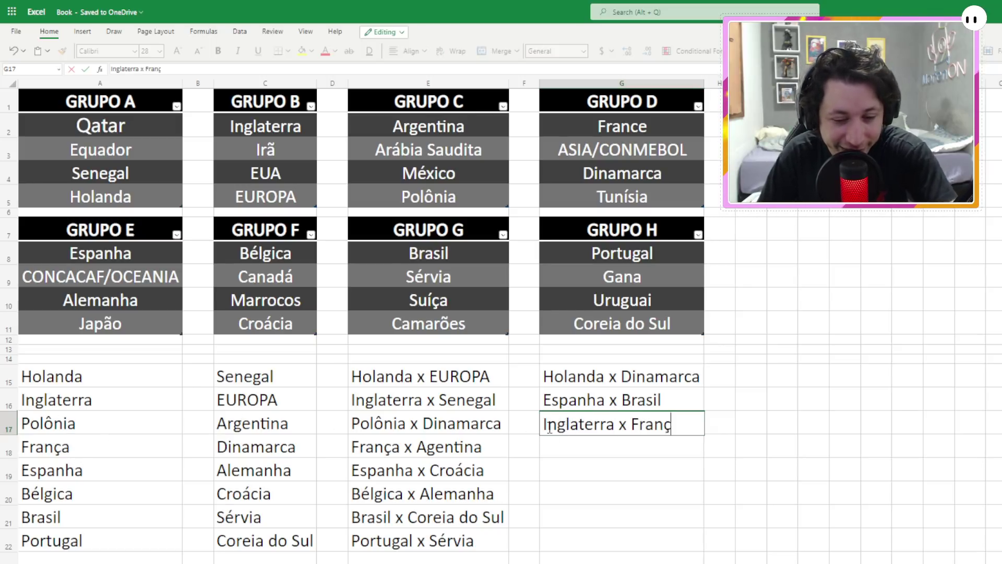
{"action": "key", "text": "Return"}
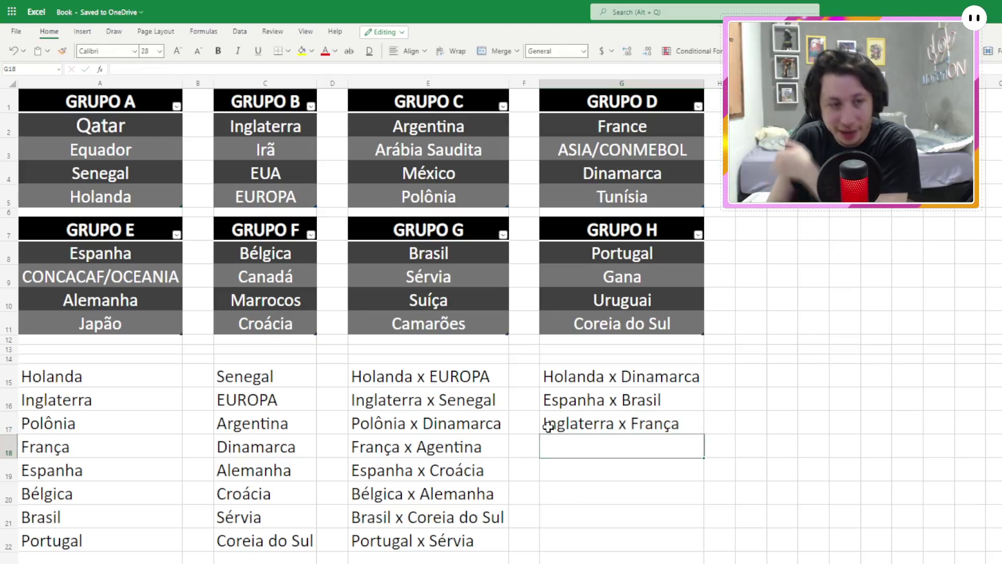
Step: Correct the misspelled second team in E18 so the matchup reads França x Argentina
{"action": "double_click", "coordinate": [433, 442]}
{"action": "left_click", "coordinate": [427, 445]}
{"action": "type", "text": "r"}
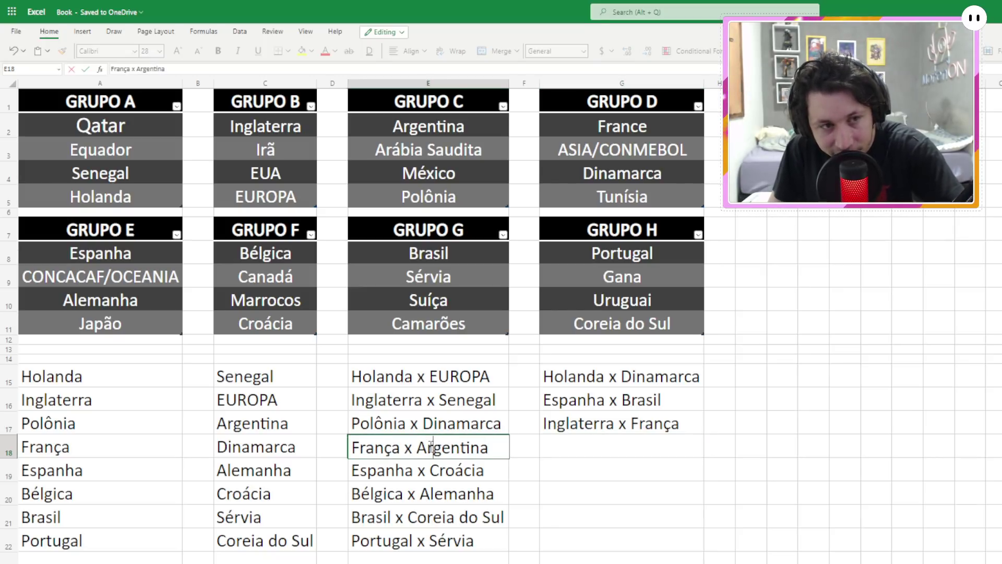
{"action": "left_click", "coordinate": [416, 462]}
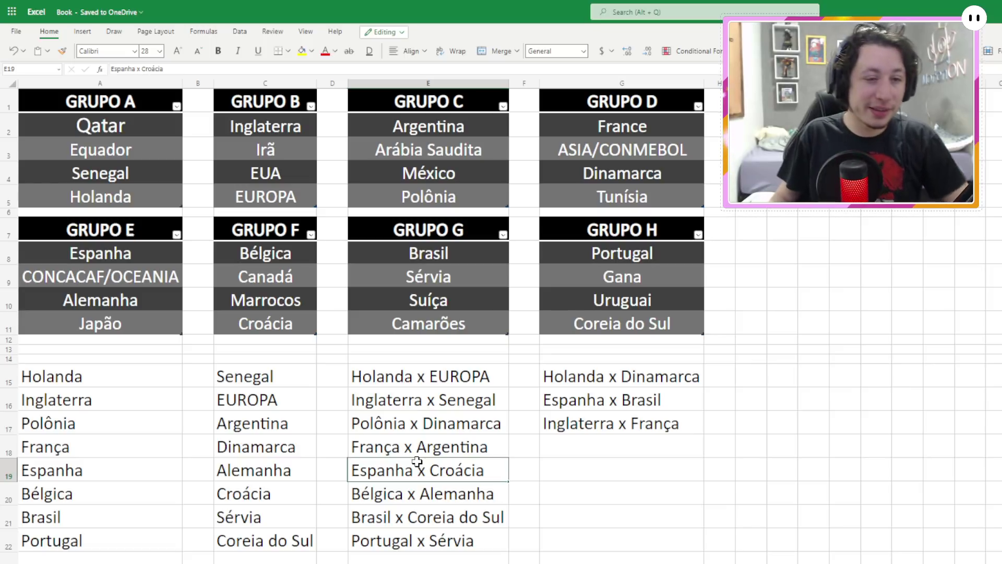
Step: Enter the next-round pairing Bélgica x Portugal in G18
{"action": "mouse_move", "coordinate": [707, 27]}
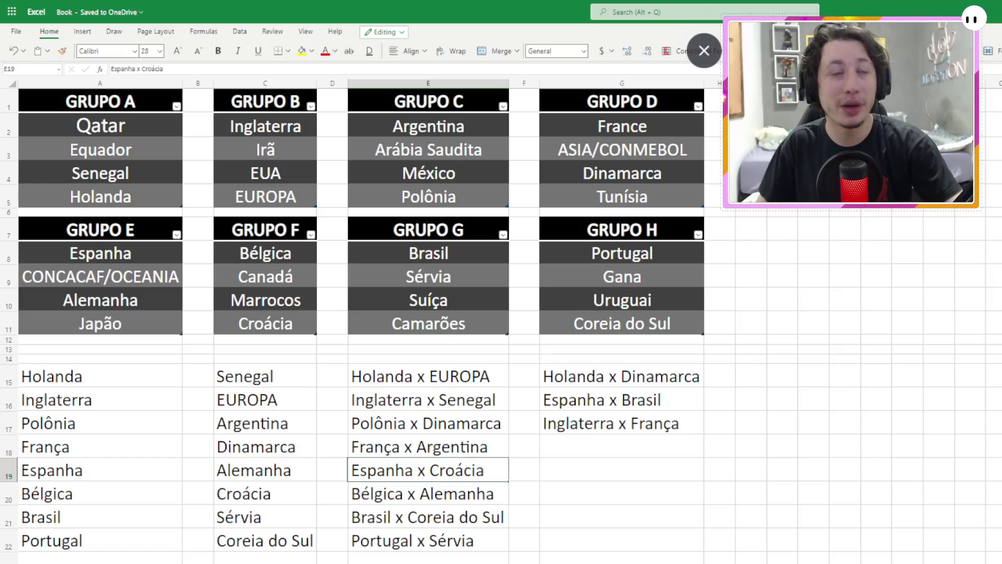
{"action": "left_click", "coordinate": [70, 494]}
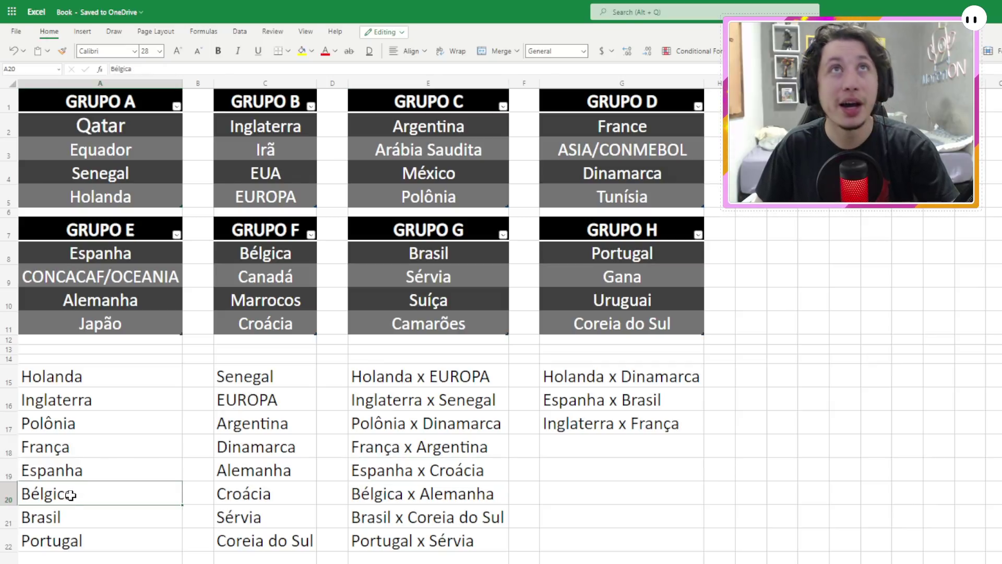
{"action": "left_click", "coordinate": [251, 473]}
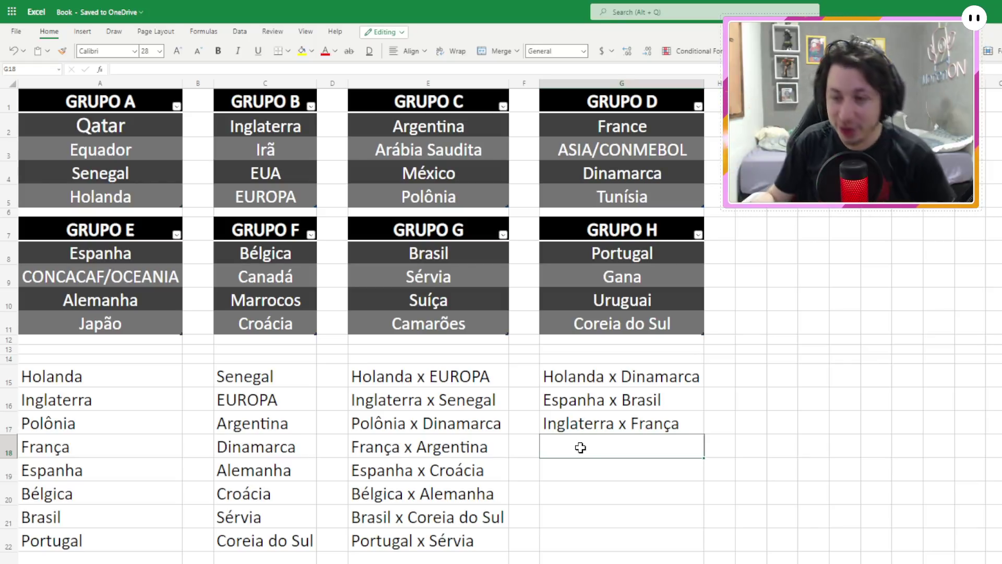
{"action": "type", "text": "Bé"}
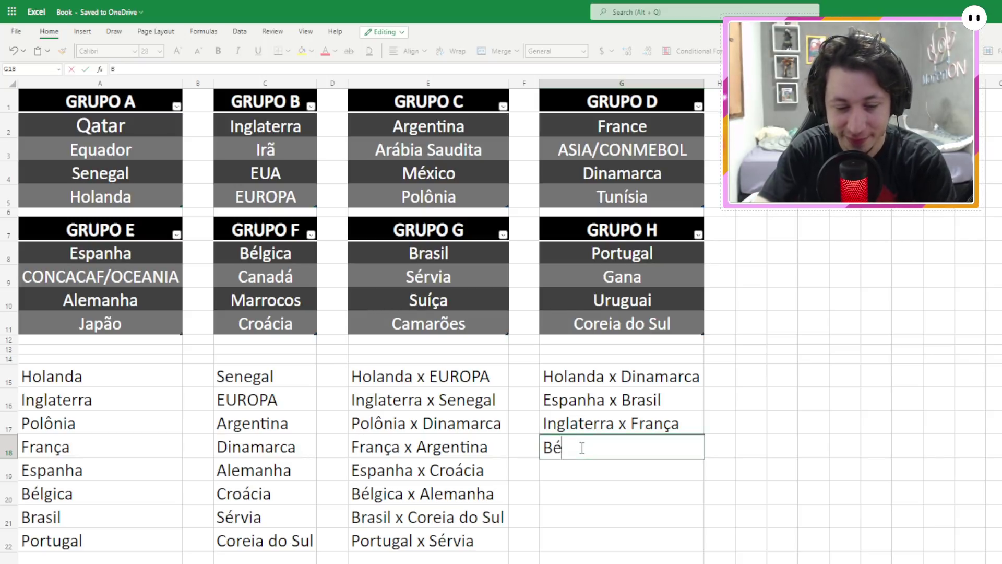
{"action": "type", "text": "lgica"}
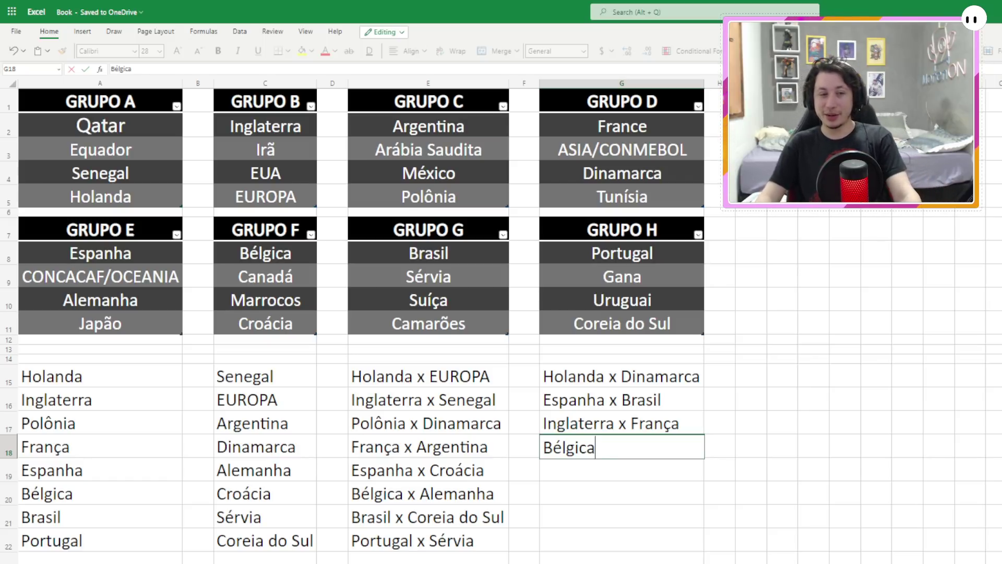
{"action": "key", "text": "ctrl+Return"}
{"action": "double_click", "coordinate": [619, 444]}
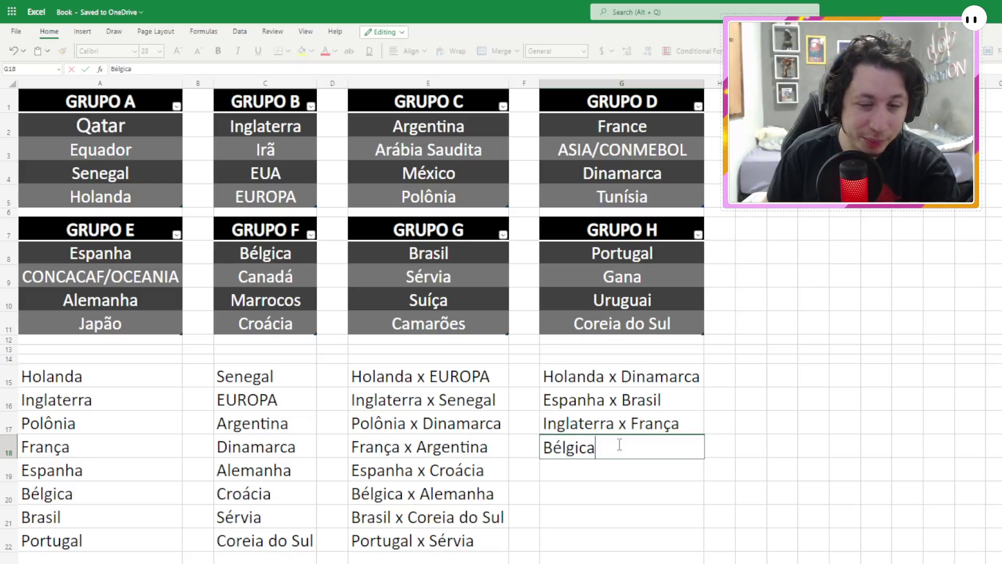
{"action": "type", "text": "x Portugal"}
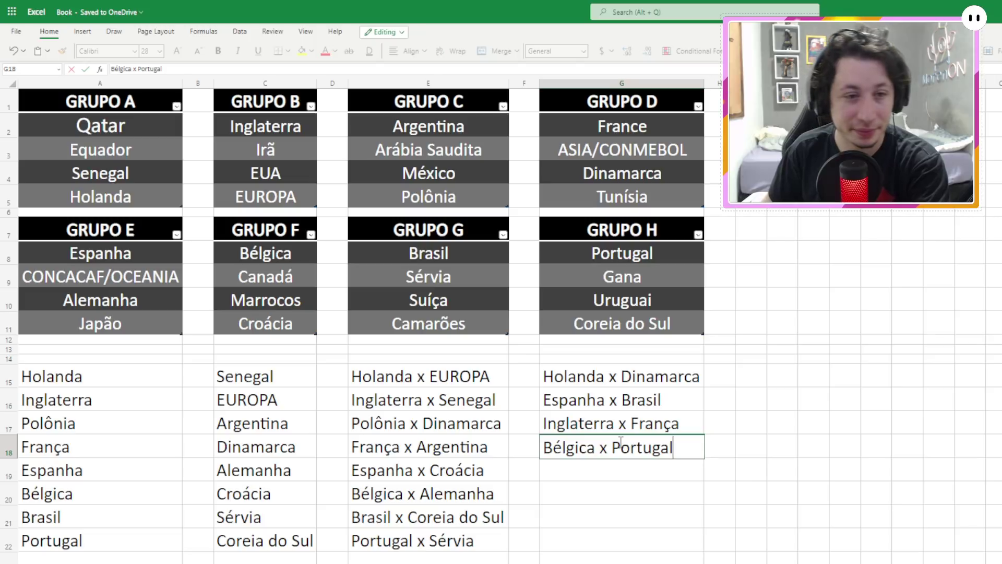
Step: Enter the semifinal pairing Dinamarca x Brasil in I15, with column I's width fitted to its contents
{"action": "left_click", "coordinate": [751, 375]}
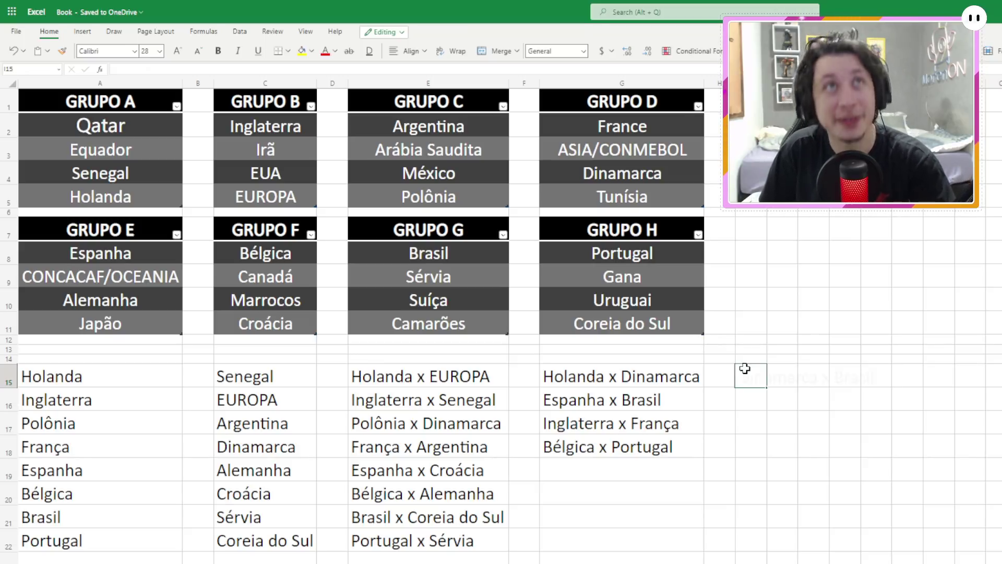
{"action": "type", "text": "Dinamarca x Brasil"}
{"action": "key", "text": "Return"}
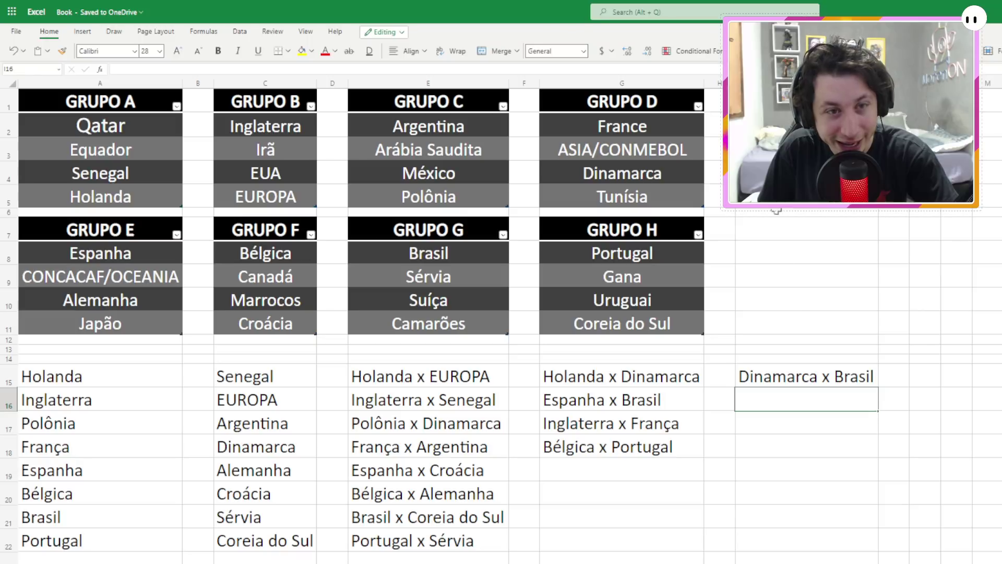
{"action": "left_click", "coordinate": [795, 371]}
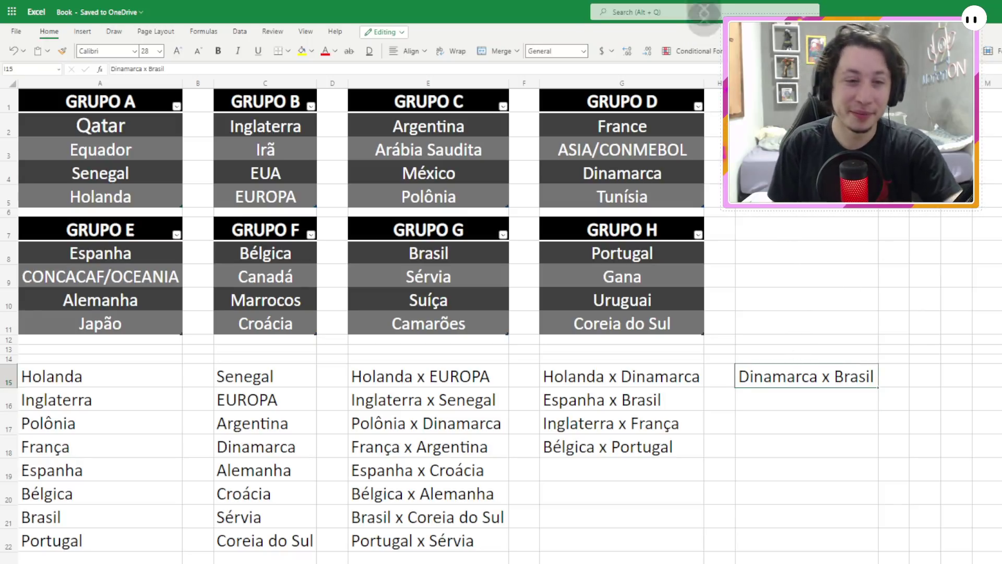
Step: Enter the second semifinal pairing França x Bélgica in I16
{"action": "left_click", "coordinate": [774, 402]}
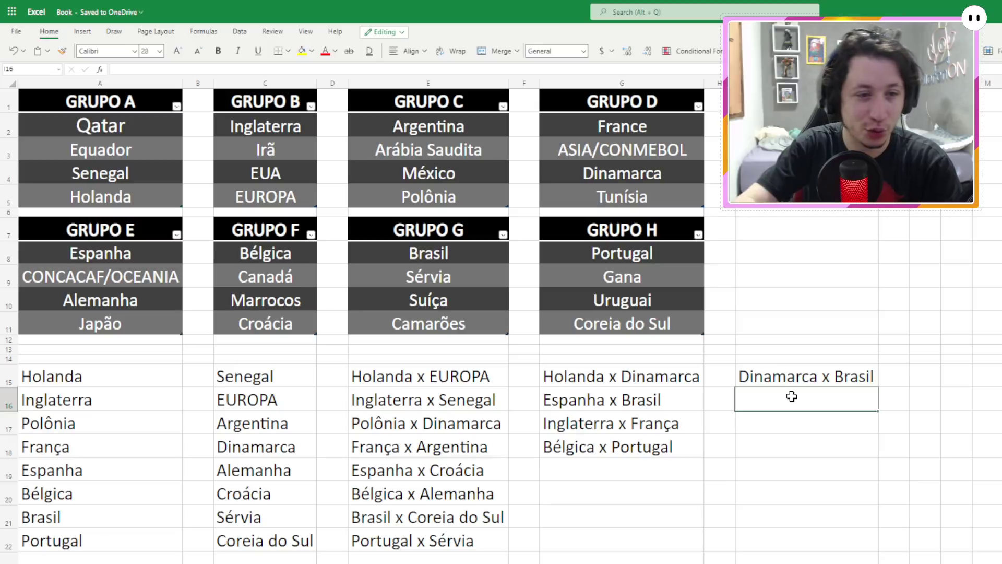
{"action": "type", "text": "França x"}
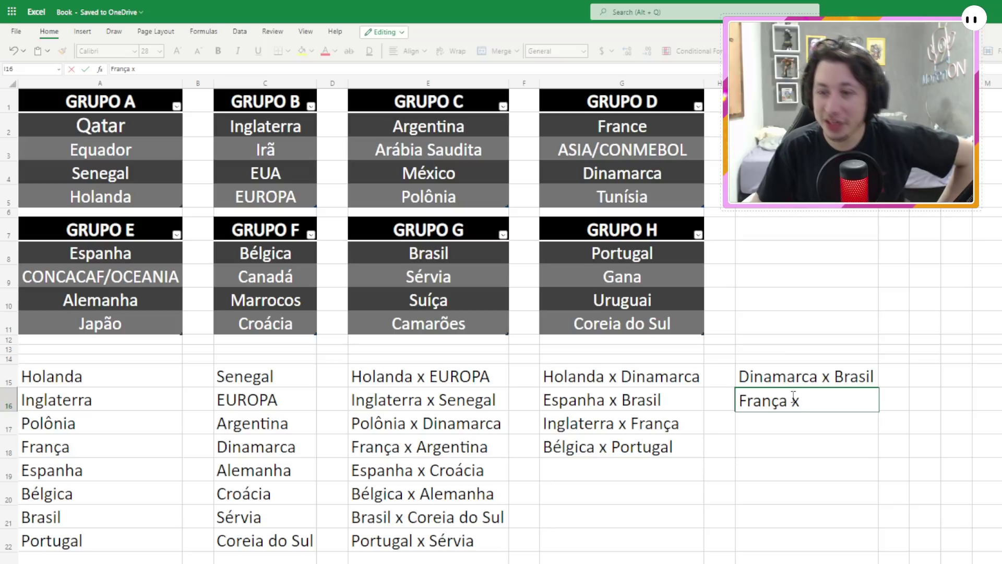
{"action": "type", "text": "Bélgica"}
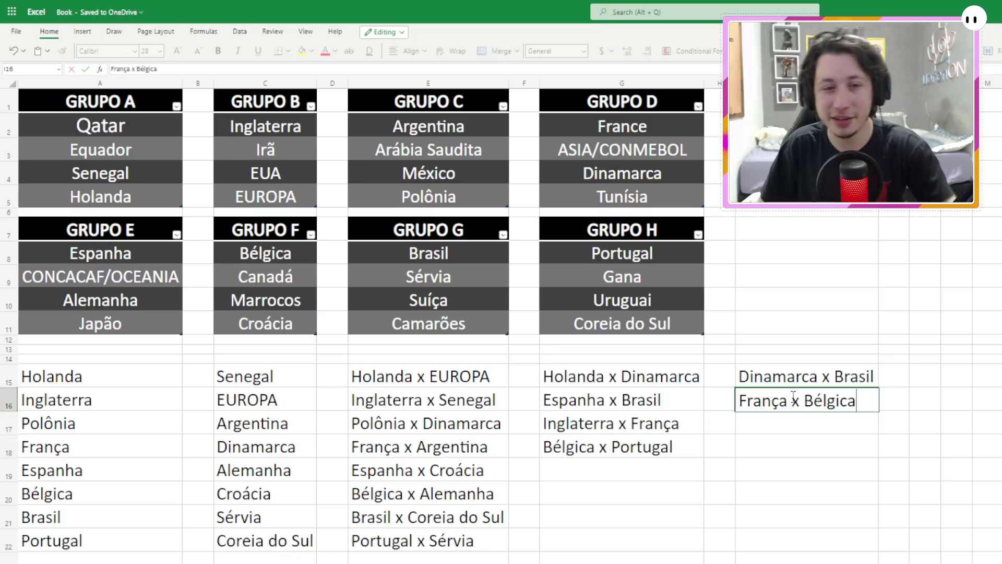
Step: Enter the final matchup Brasil x França in K15 and widen column K to hold it
{"action": "left_click", "coordinate": [922, 373]}
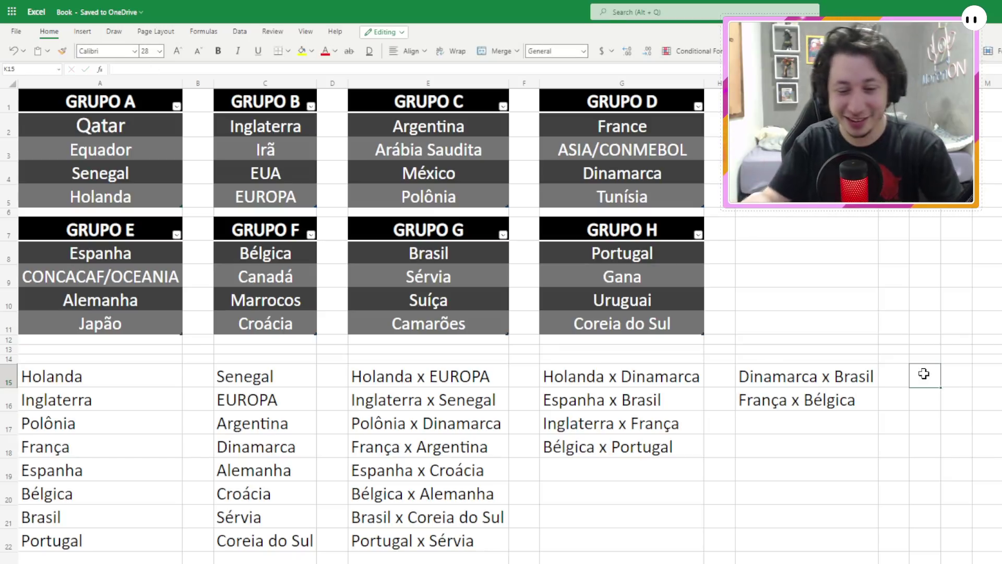
{"action": "type", "text": "Brasil "}
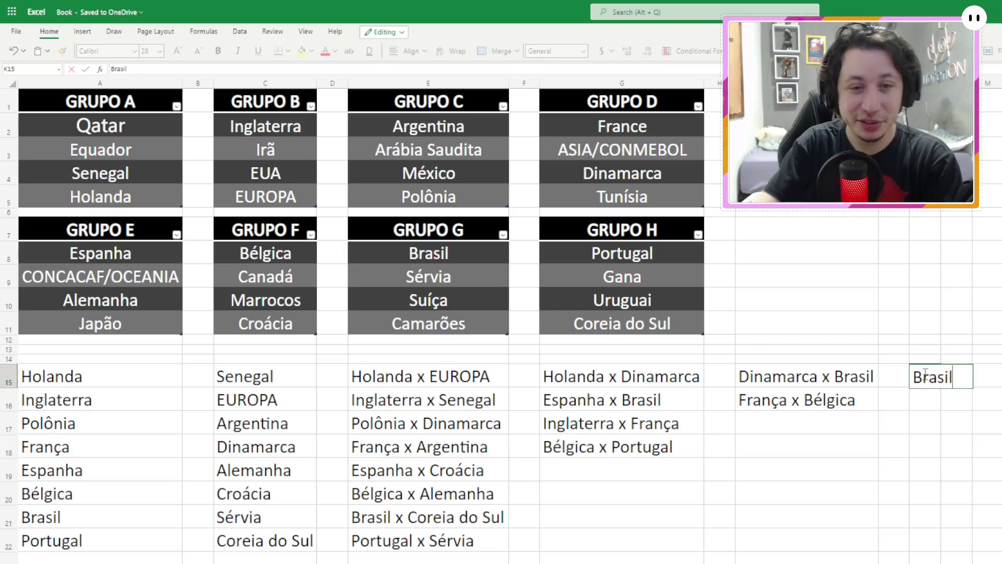
{"action": "type", "text": "x "}
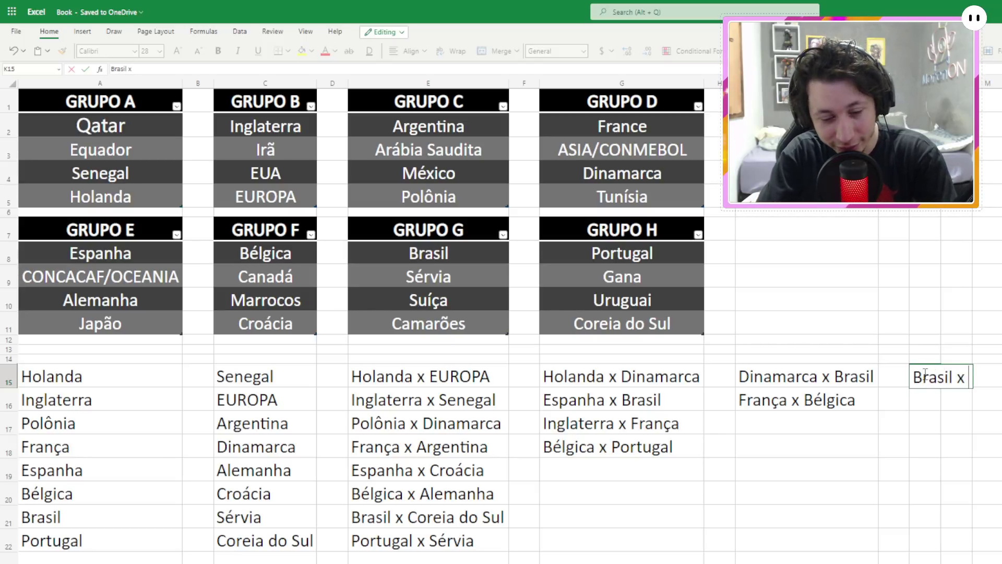
{"action": "type", "text": "França"}
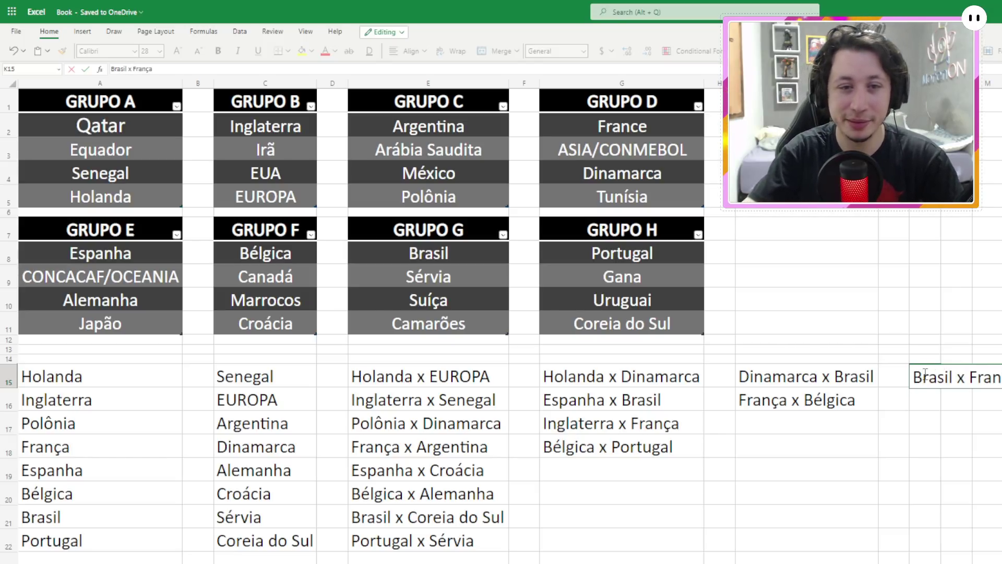
{"action": "key", "text": "Return"}
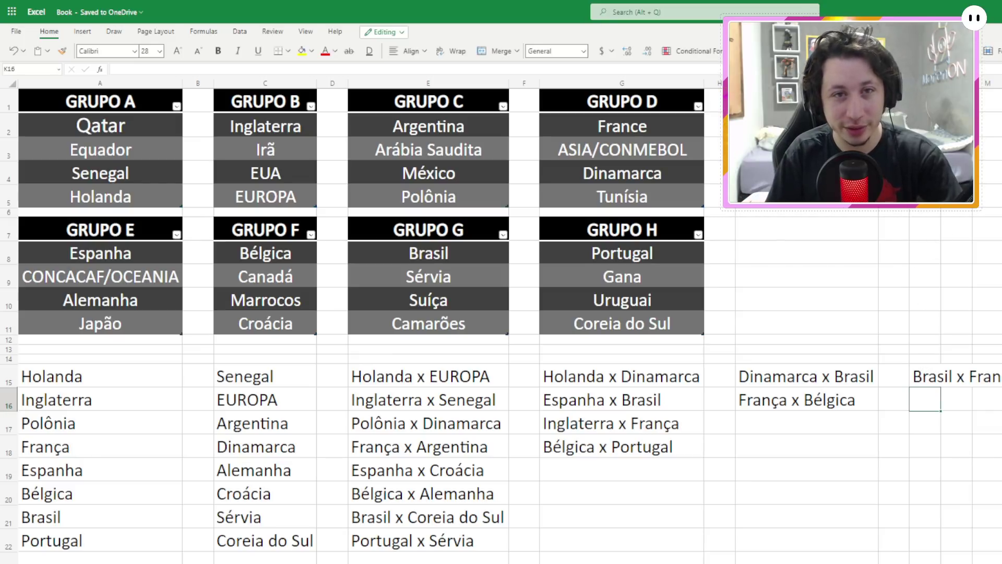
{"action": "left_click", "coordinate": [951, 375]}
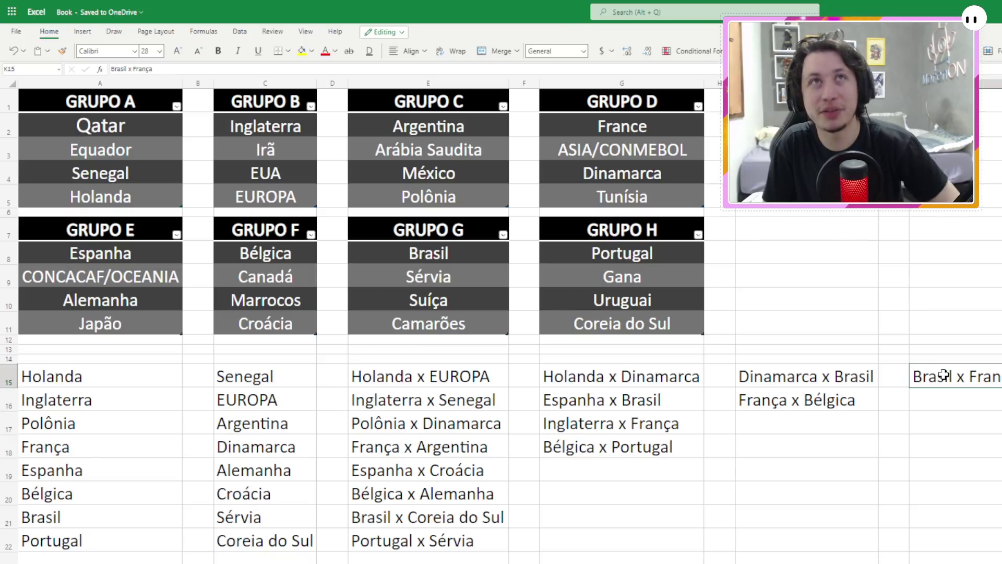
{"action": "left_click", "coordinate": [785, 390]}
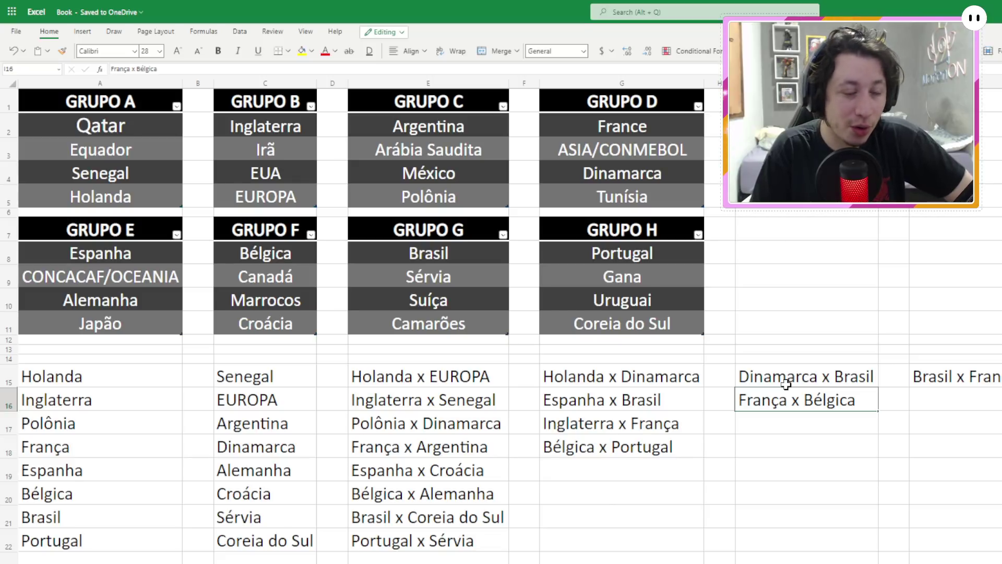